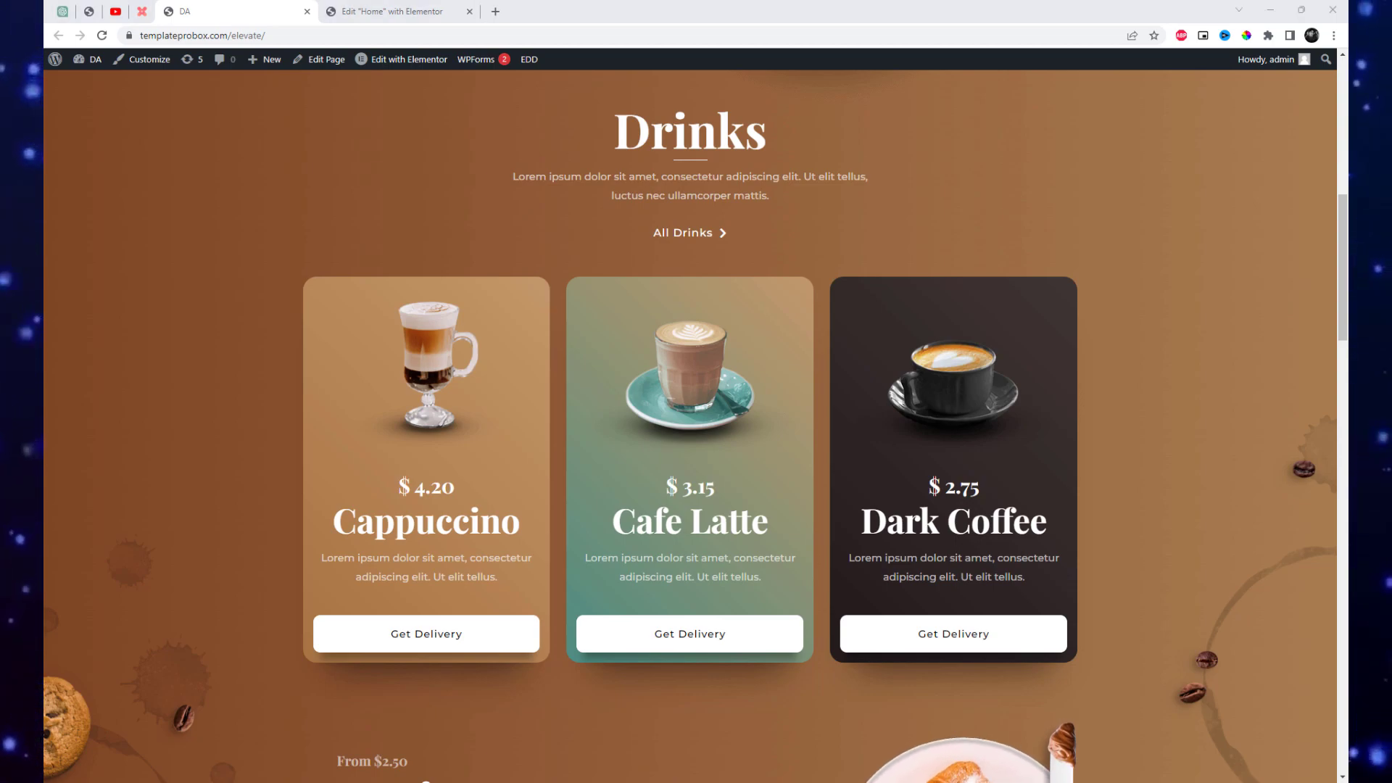
# Step: Dismiss the screen recorder's menu and switch to the 'Edit Home with Elementor' tab
pyautogui.click(1173, 775)
pyautogui.rightClick(1157, 761)
pyautogui.click(1097, 756)
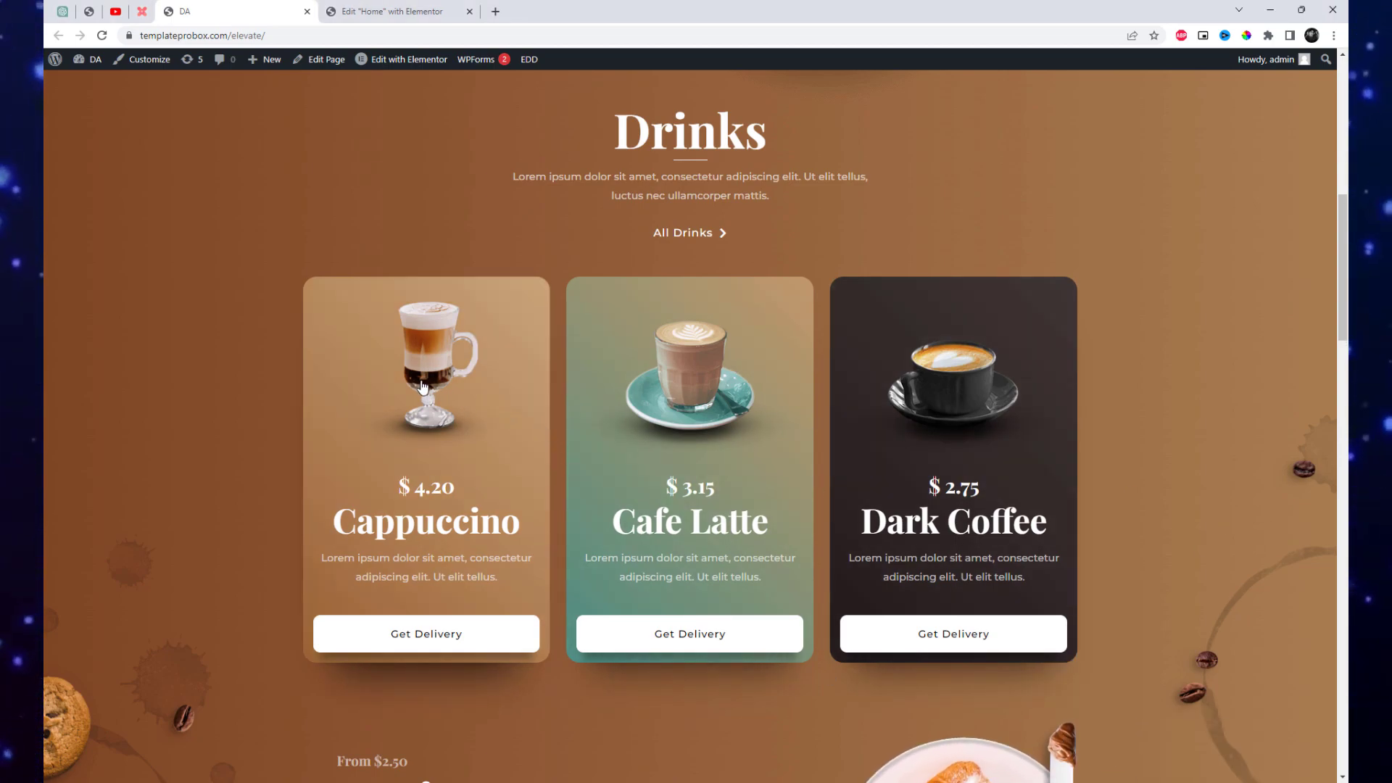
pyautogui.hotkey('ctrl', 'Tab')
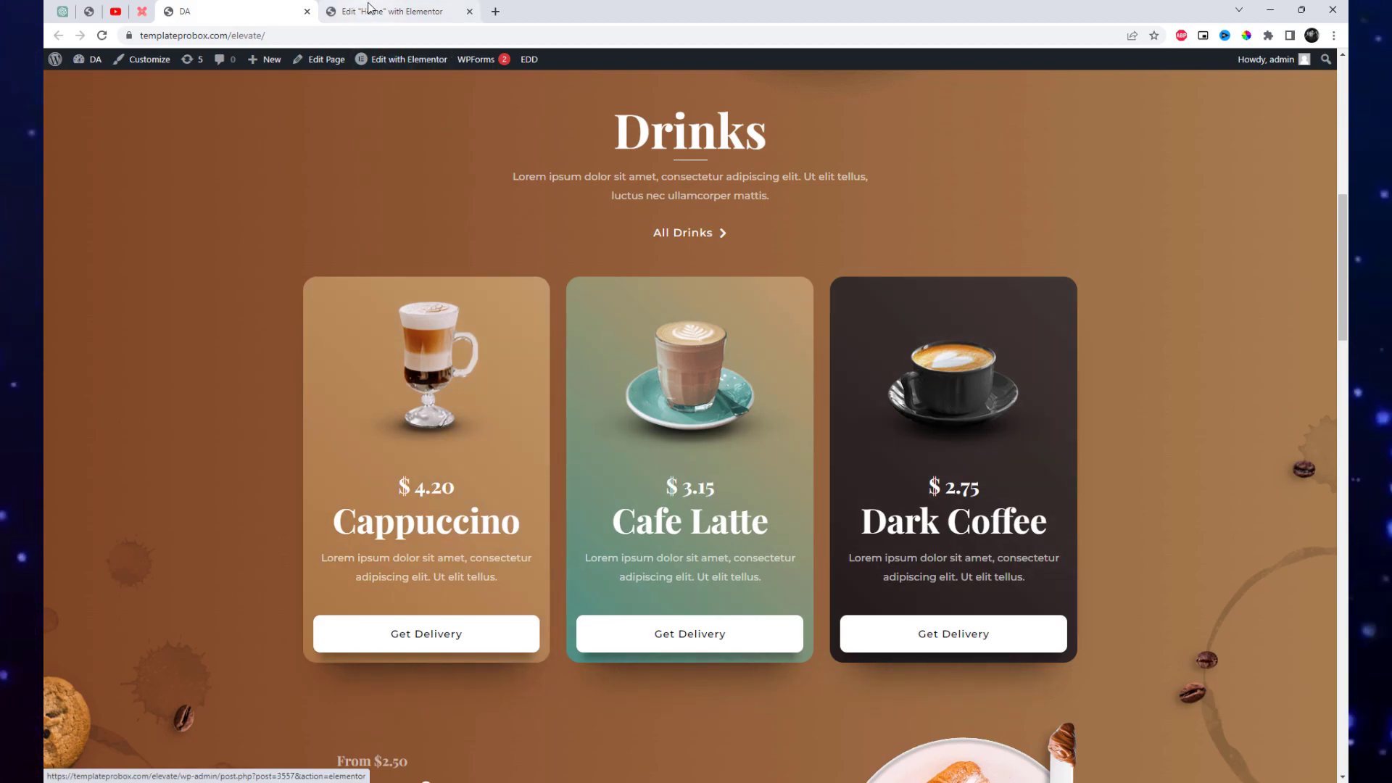
# Step: Give the Cappuccino image a Grow hover animation, replacing the briefly chosen Push
pyautogui.scroll(-5, 909, 582)
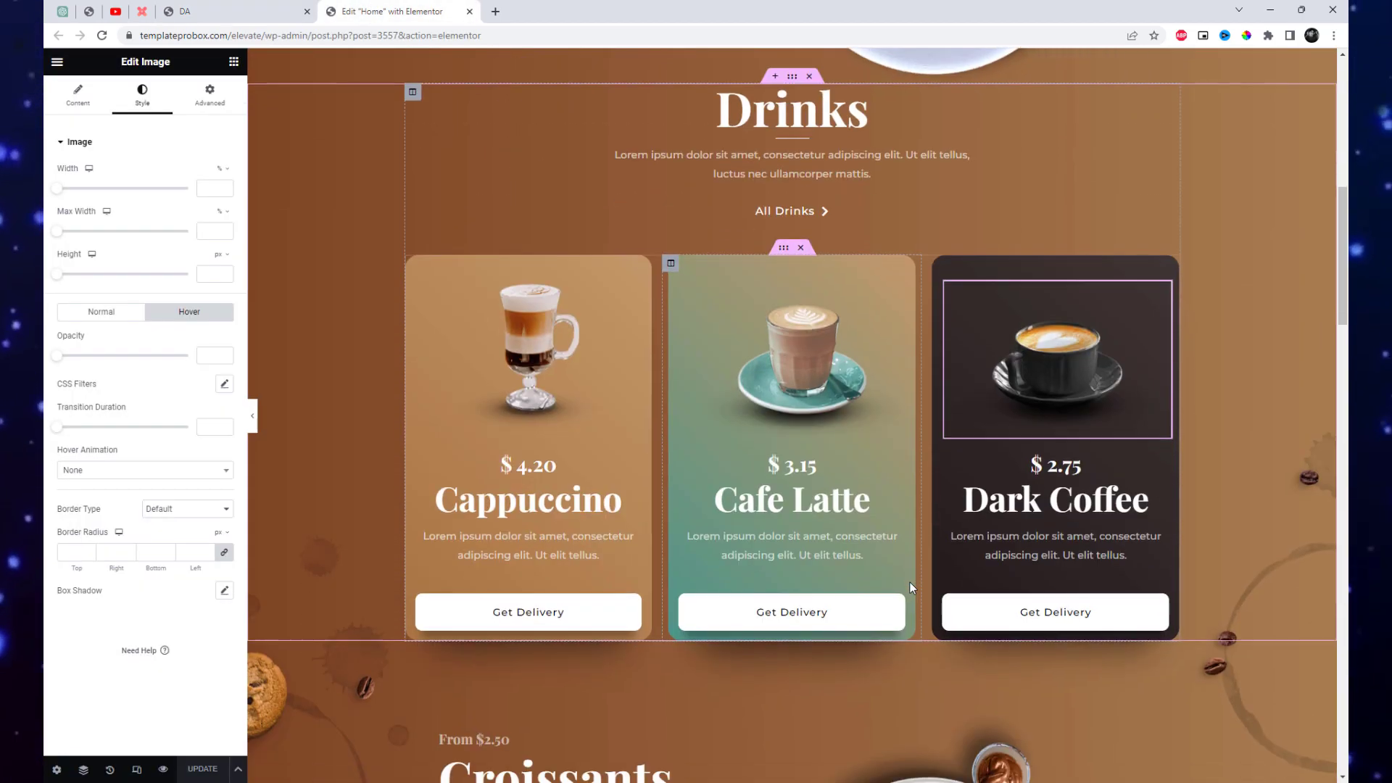
pyautogui.click(527, 368)
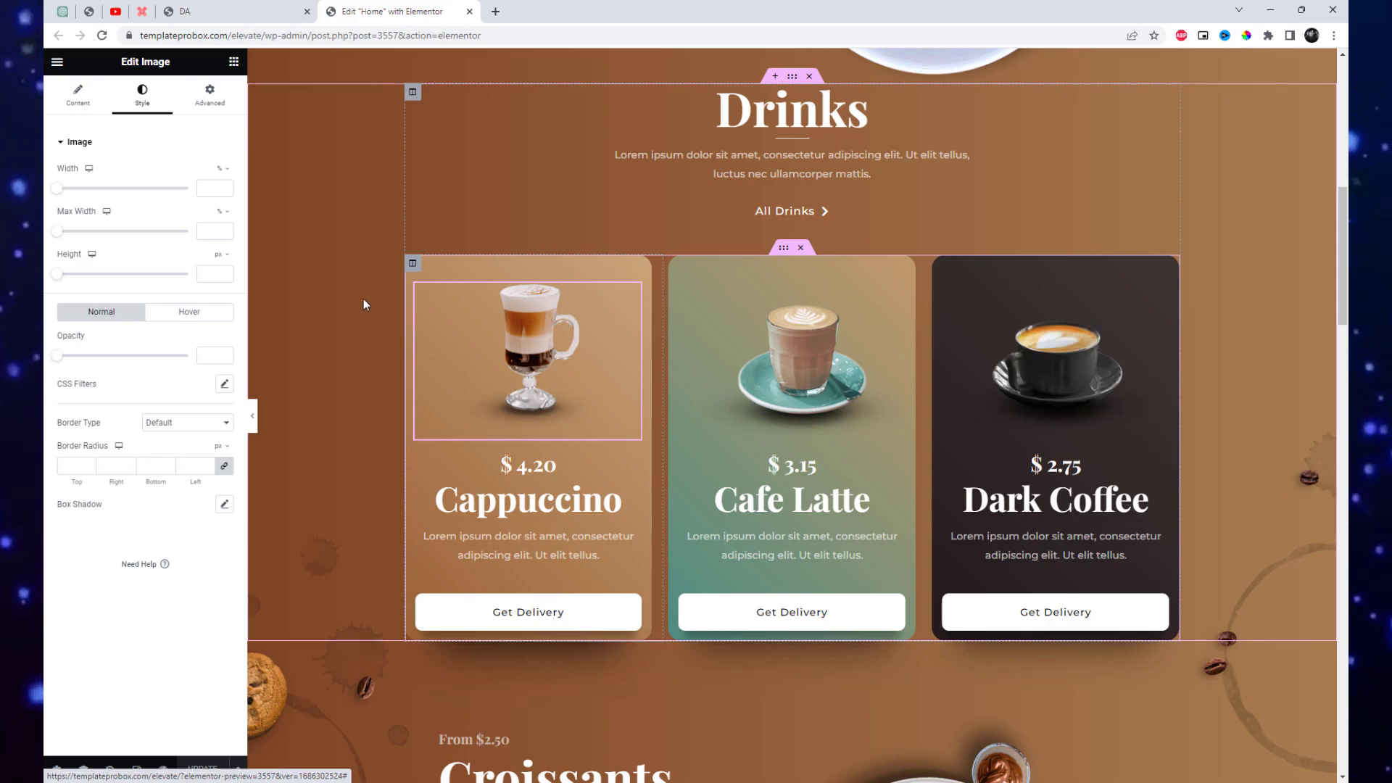
pyautogui.click(80, 102)
pyautogui.click(141, 101)
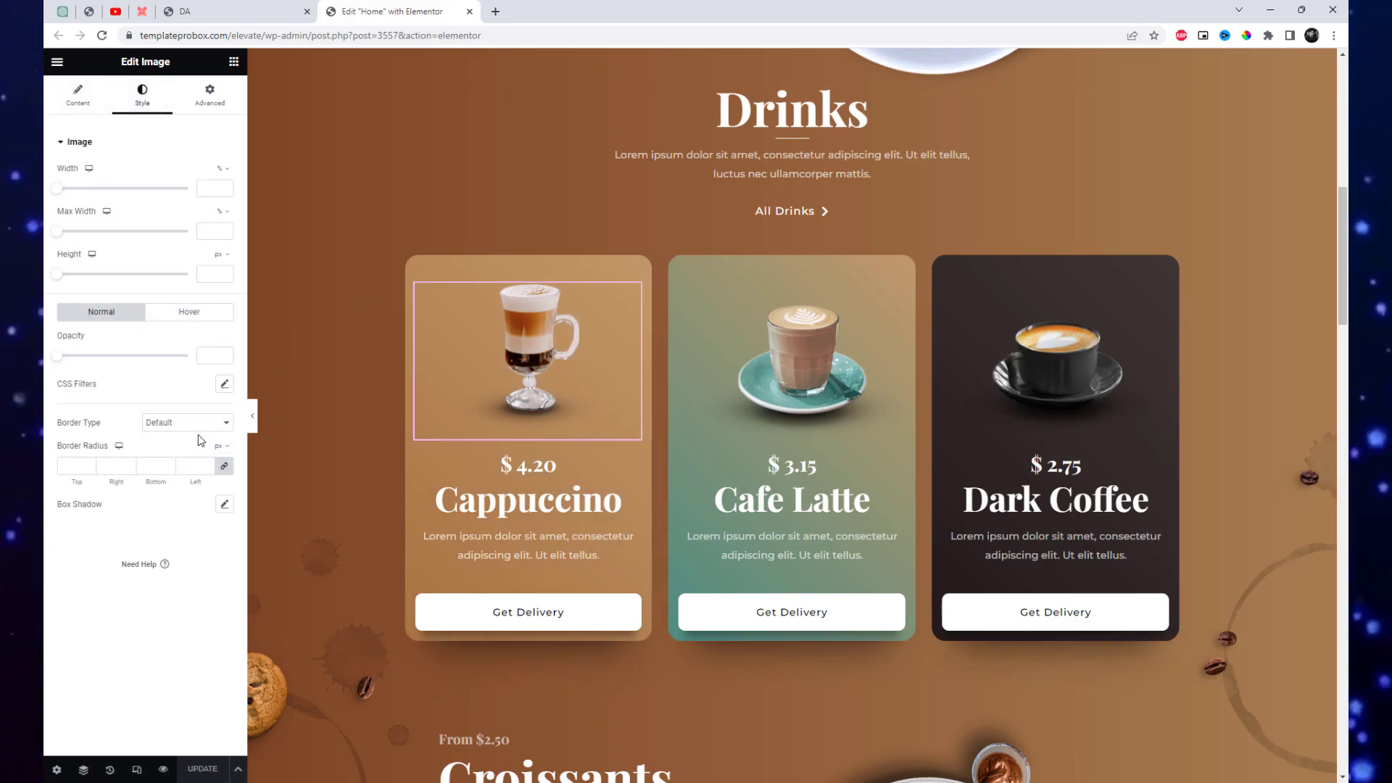
pyautogui.click(190, 313)
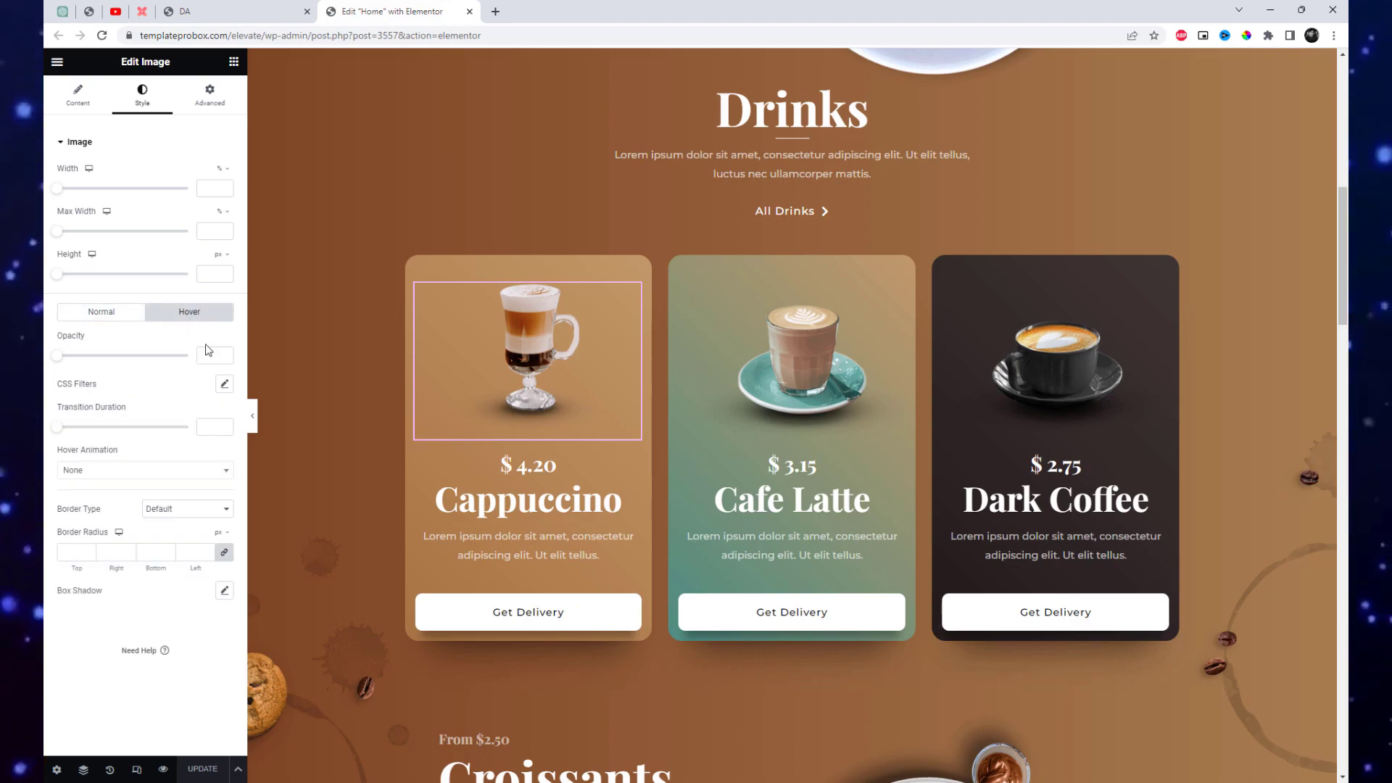
pyautogui.click(186, 470)
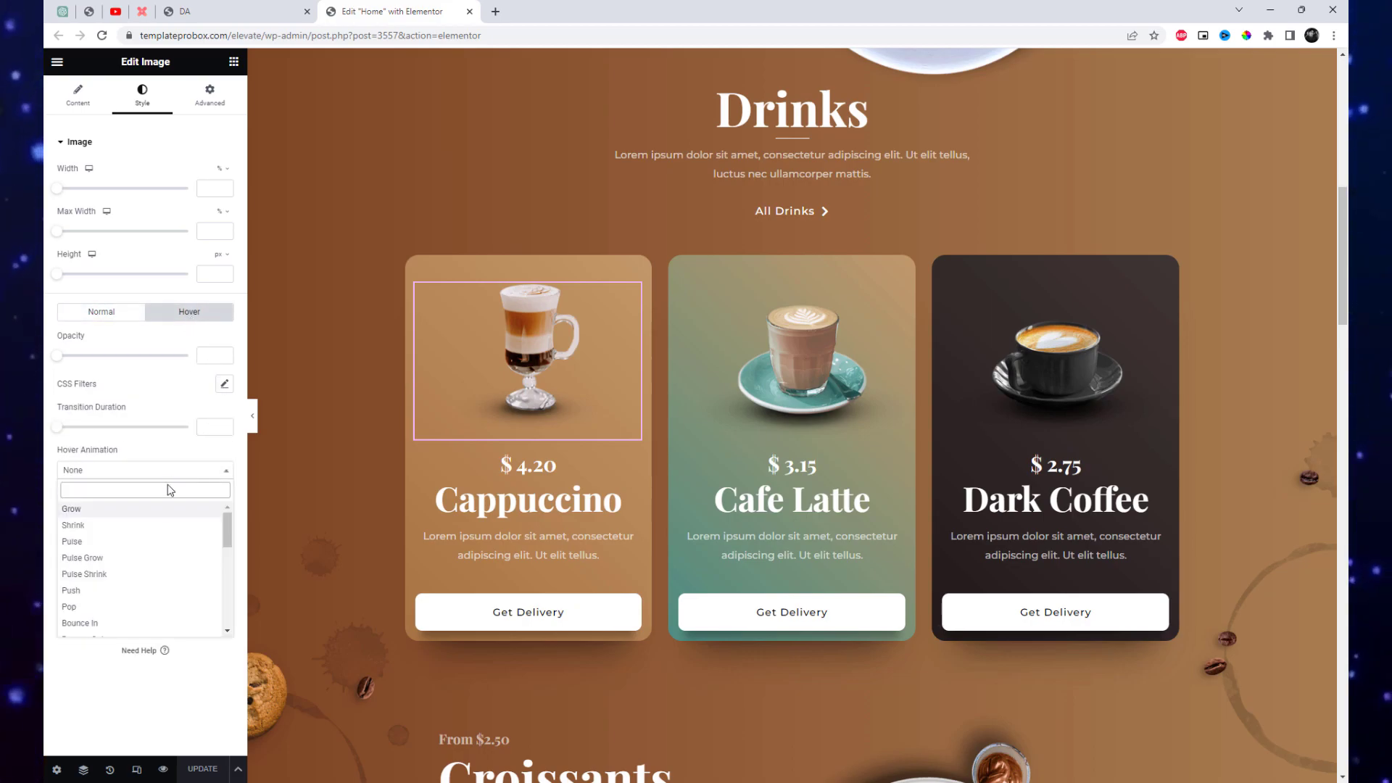
pyautogui.click(128, 590)
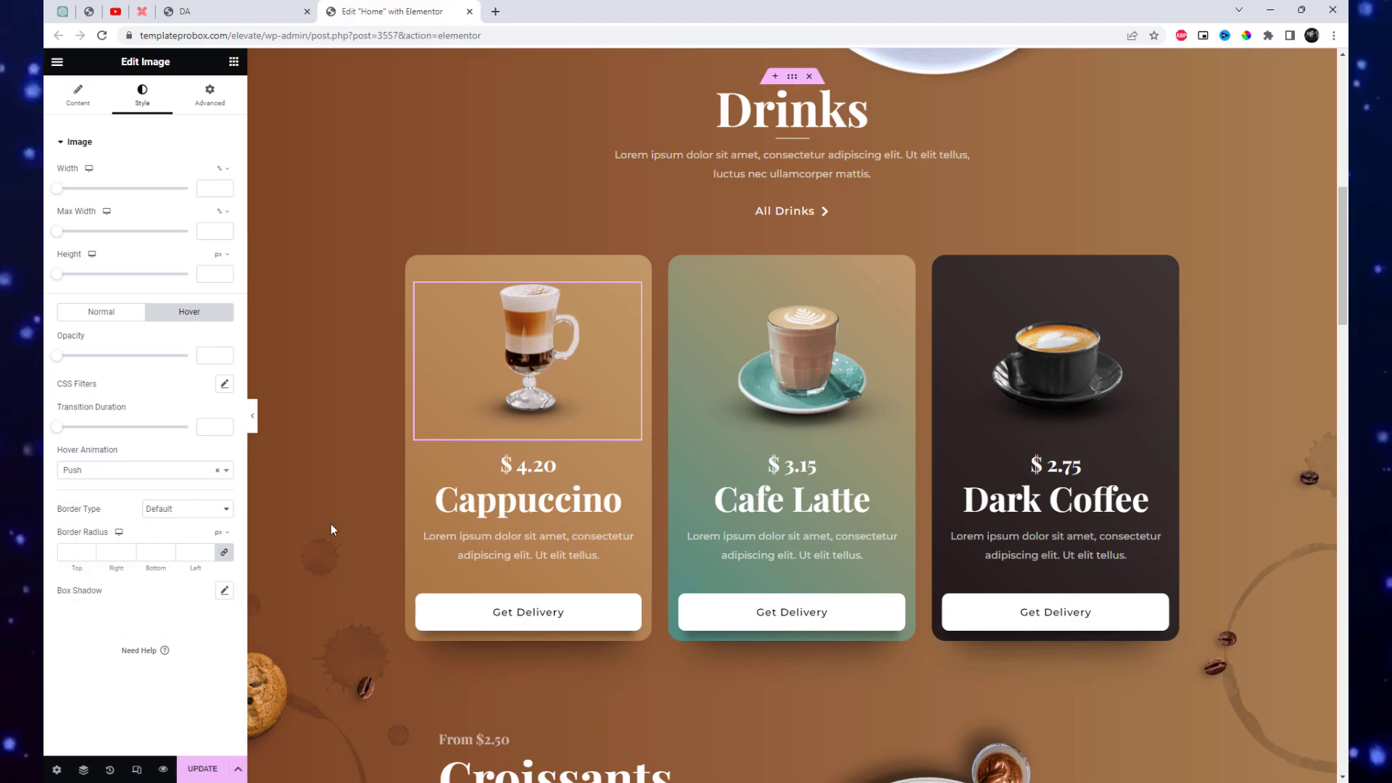
pyautogui.click(161, 479)
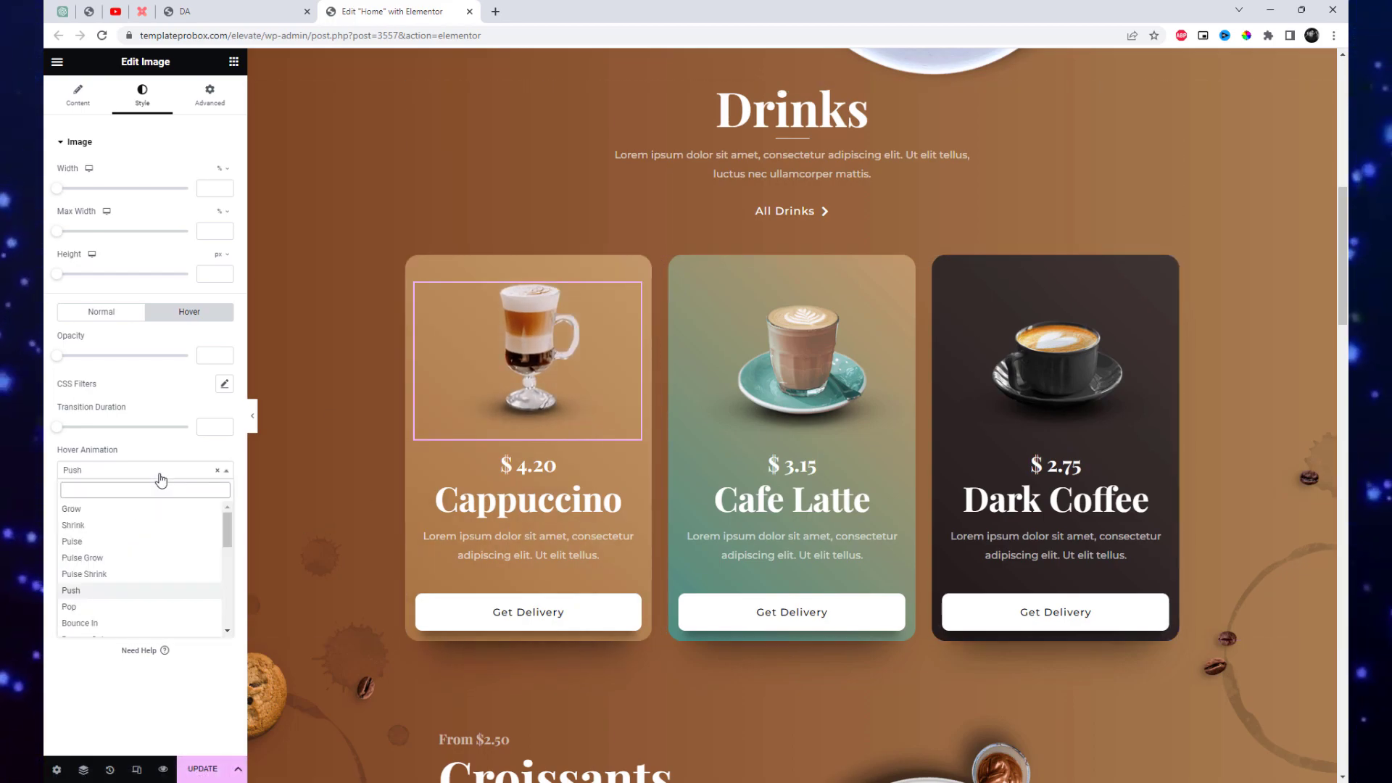
pyautogui.click(156, 514)
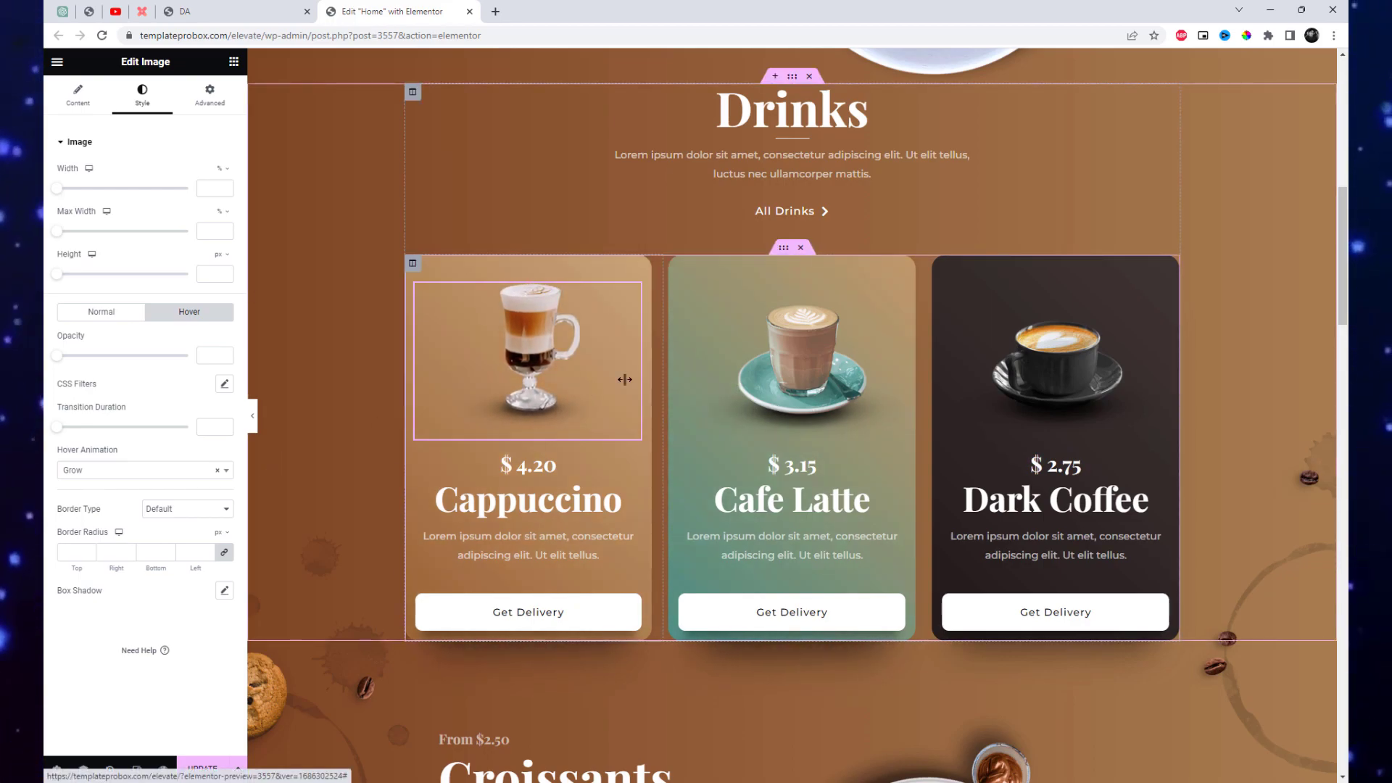
# Step: Set the Cafe Latte image's hover animation to Grow
pyautogui.click(102, 312)
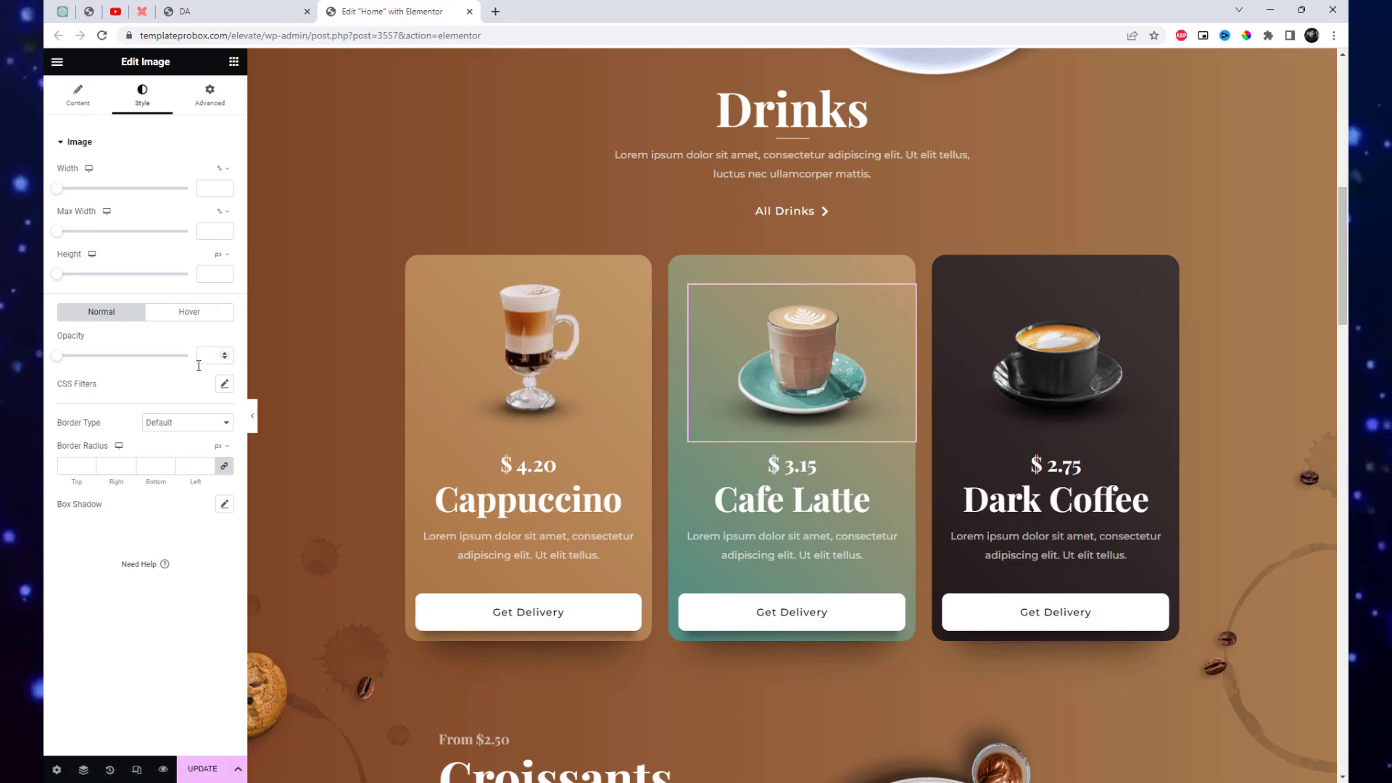
pyautogui.click(189, 313)
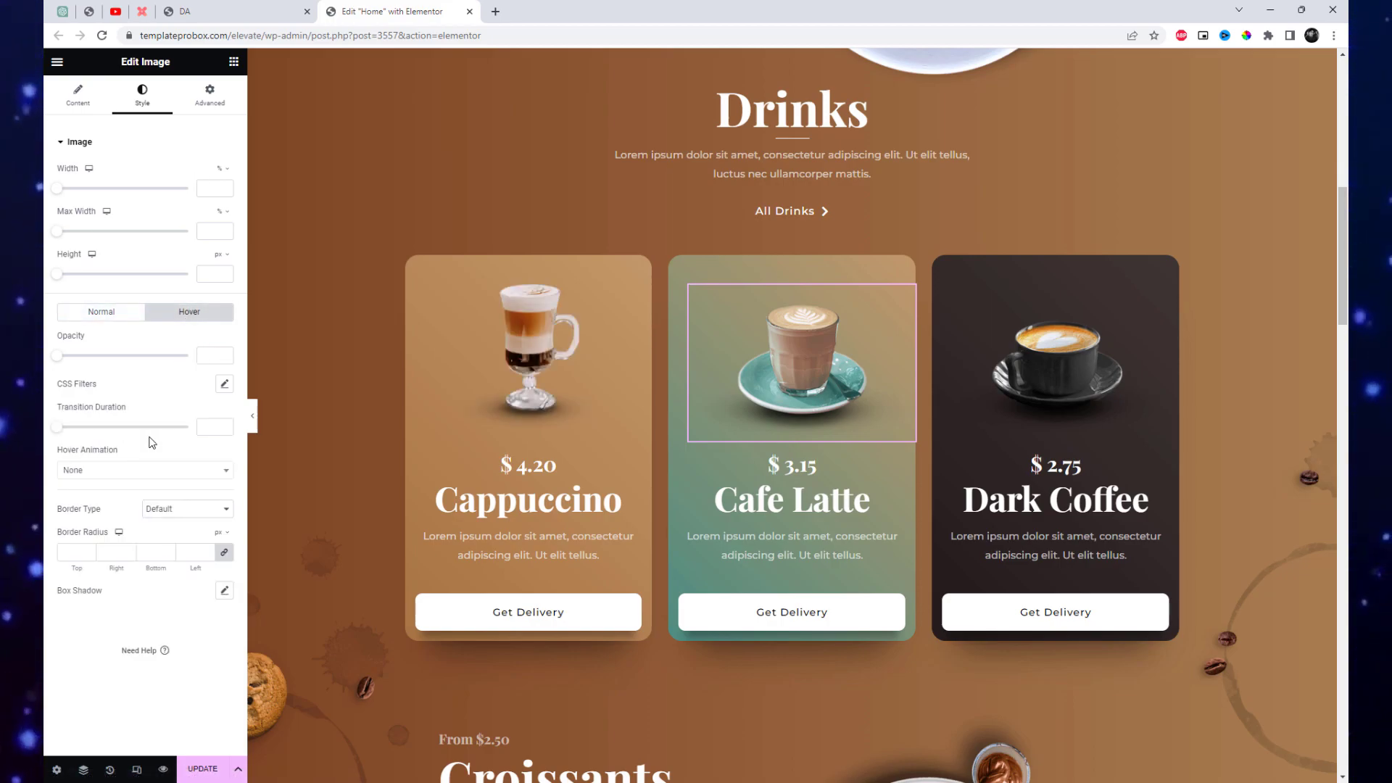
pyautogui.click(166, 471)
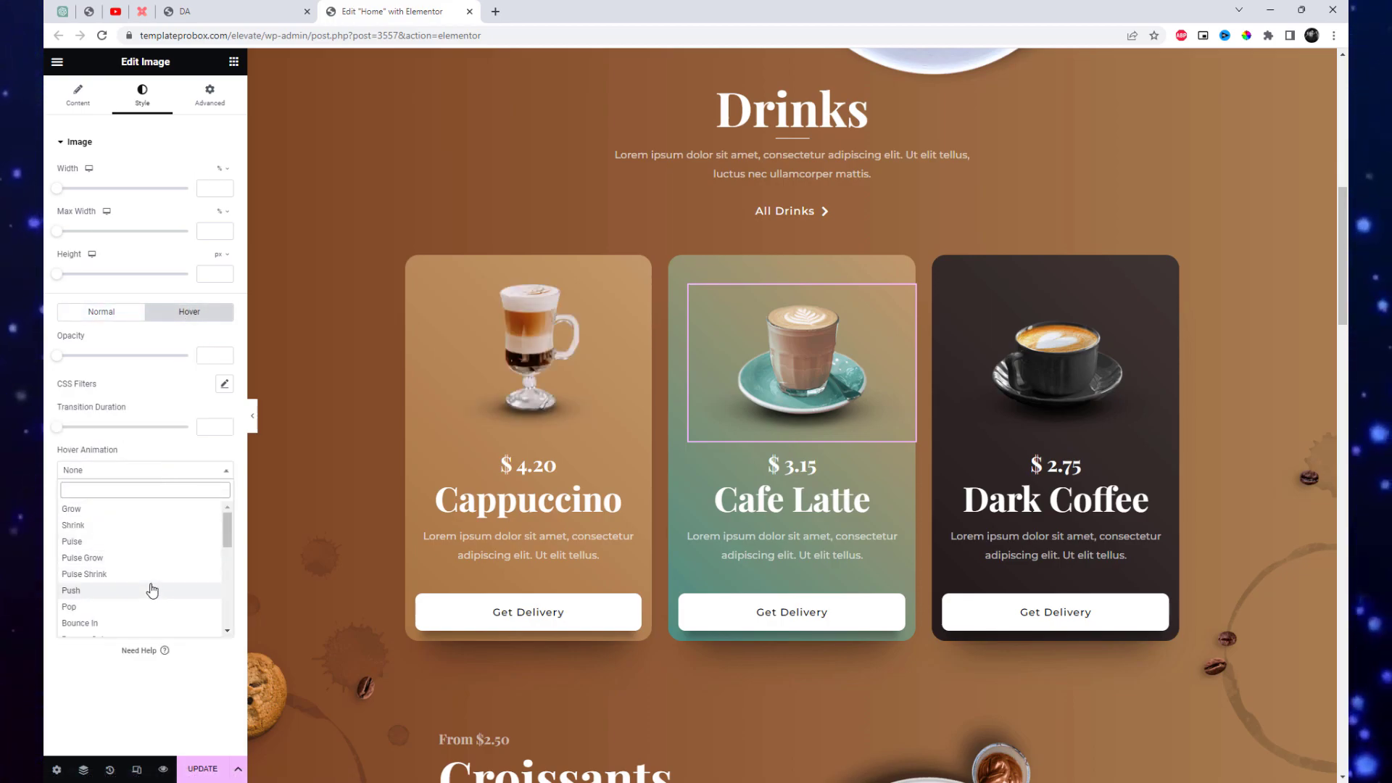
pyautogui.scroll(-3, 148, 599)
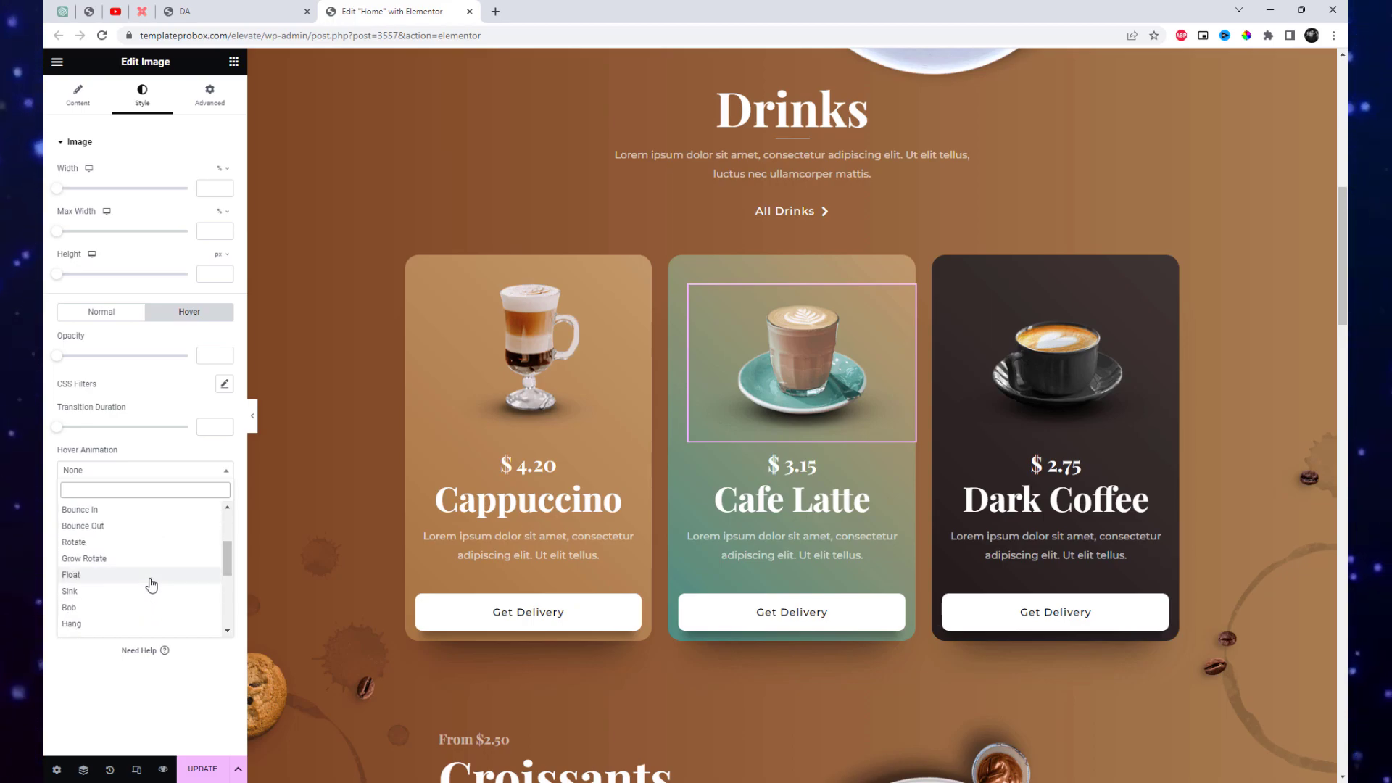
pyautogui.scroll(3, 151, 585)
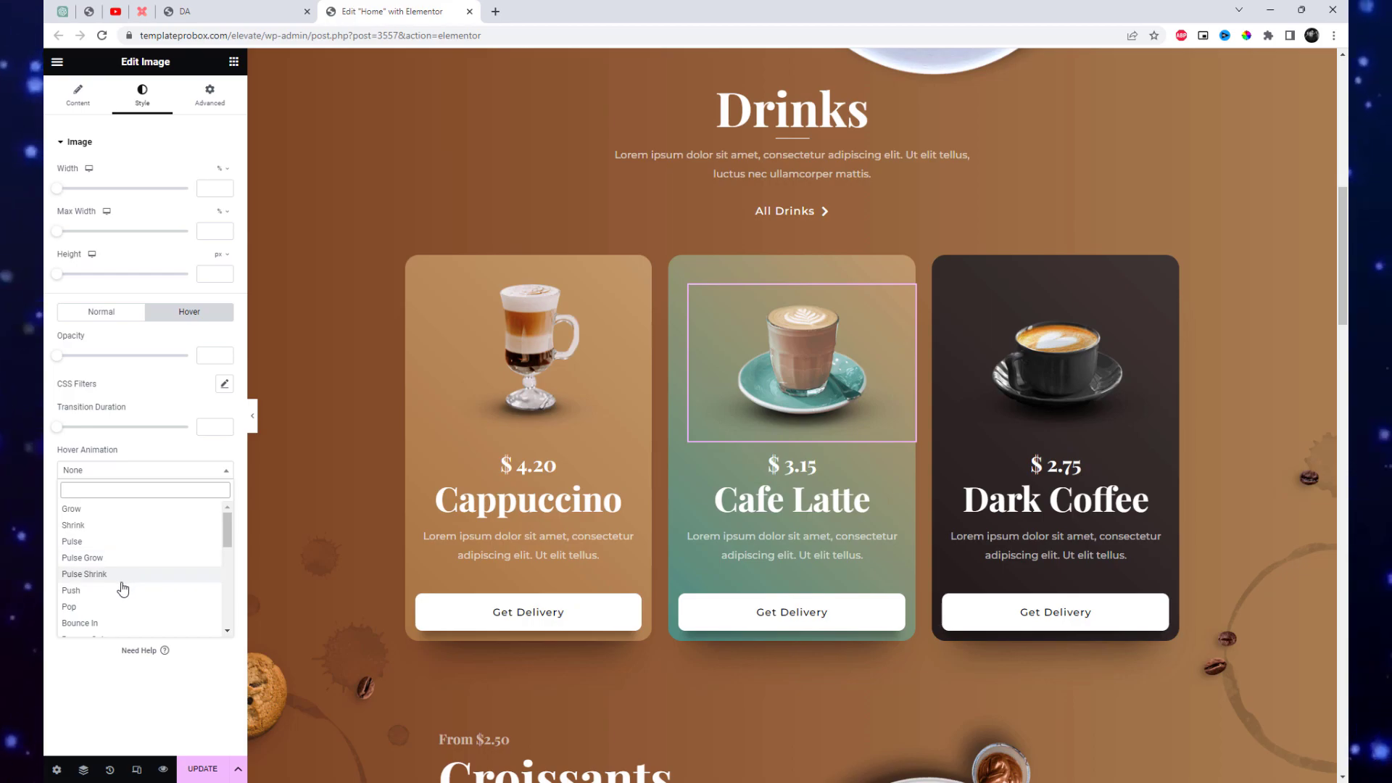
pyautogui.click(106, 513)
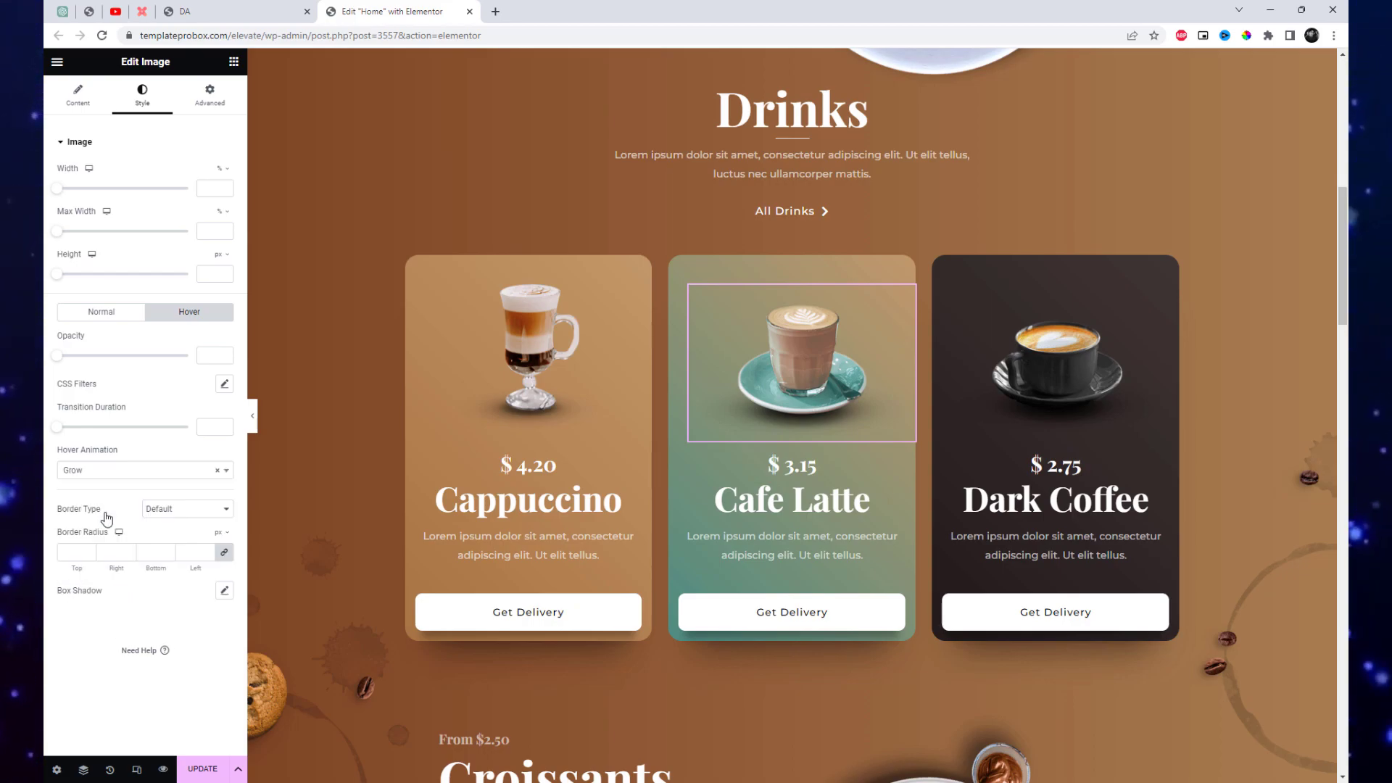
# Step: Set the Dark Coffee image's hover animation to Grow
pyautogui.click(1028, 388)
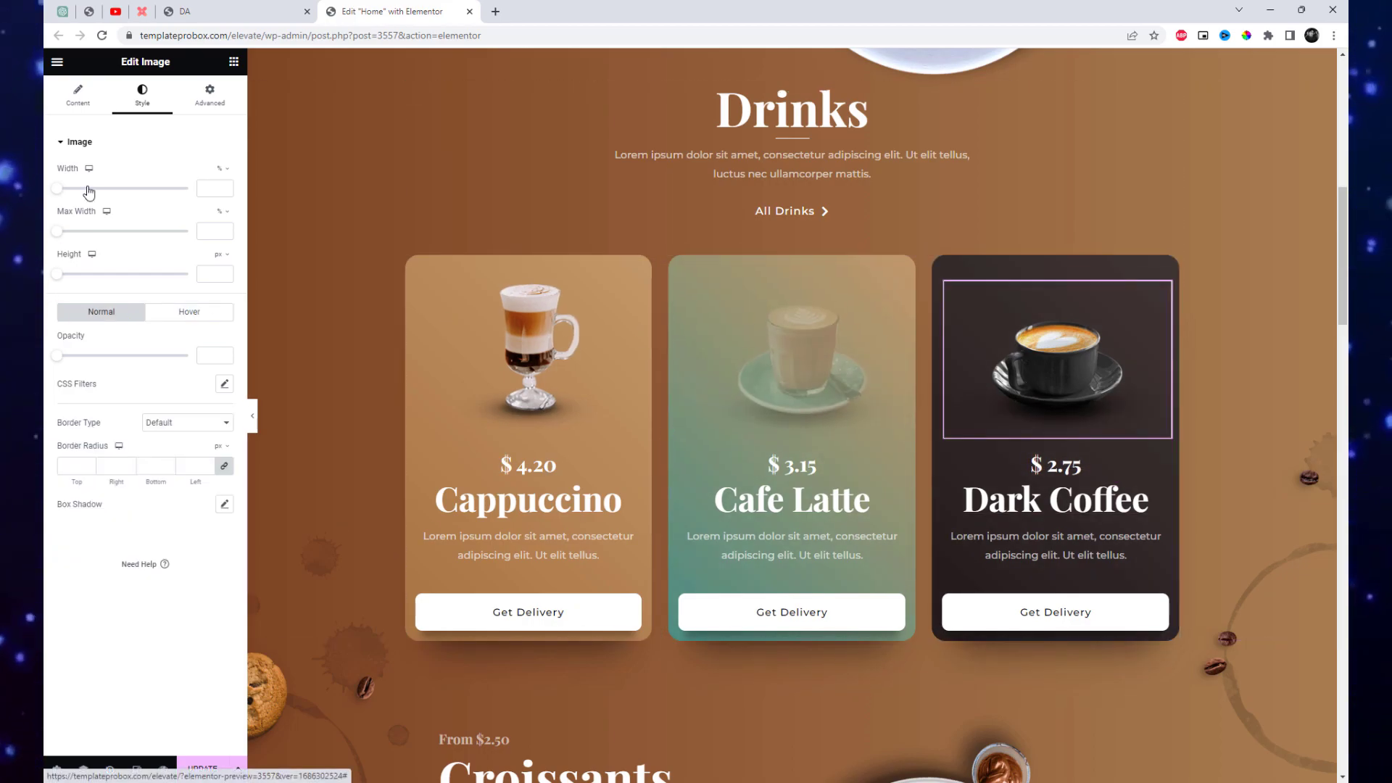
pyautogui.click(187, 313)
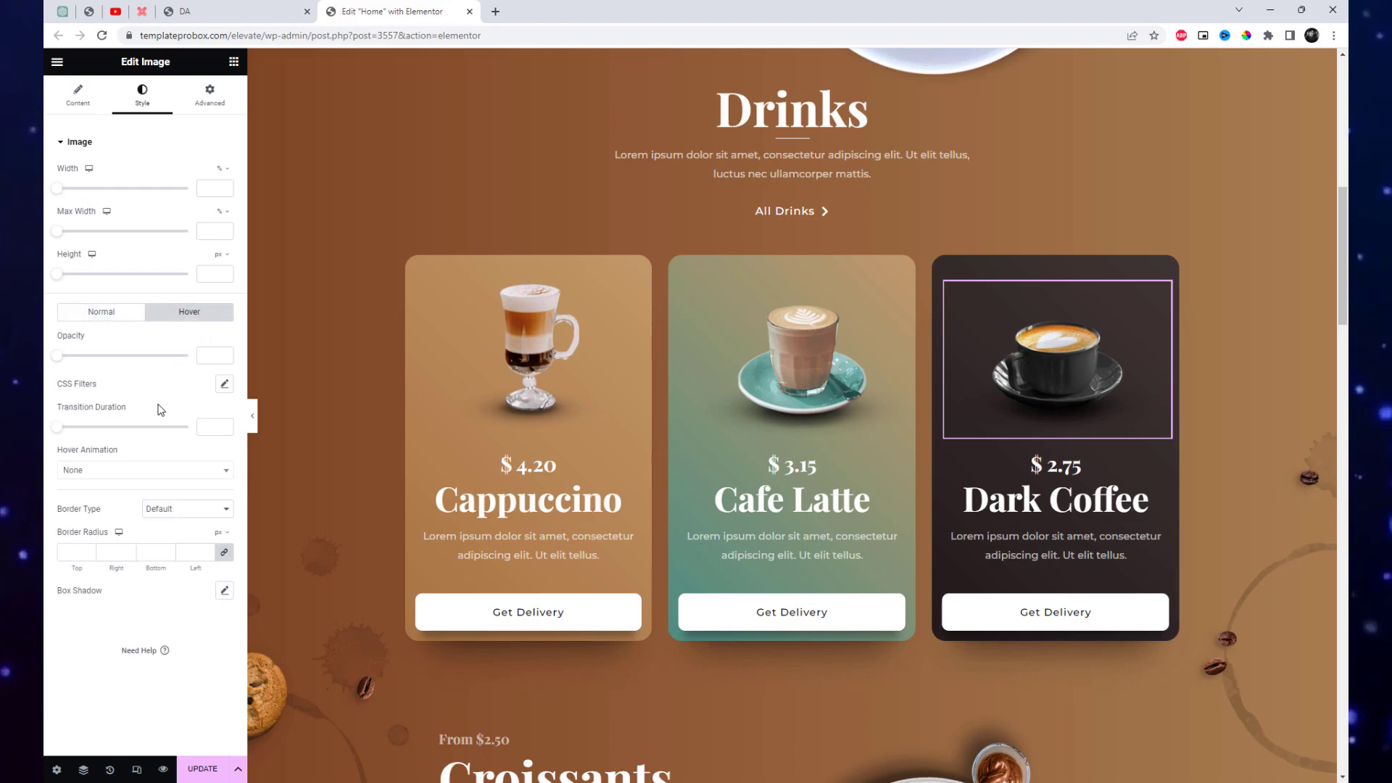
pyautogui.click(141, 475)
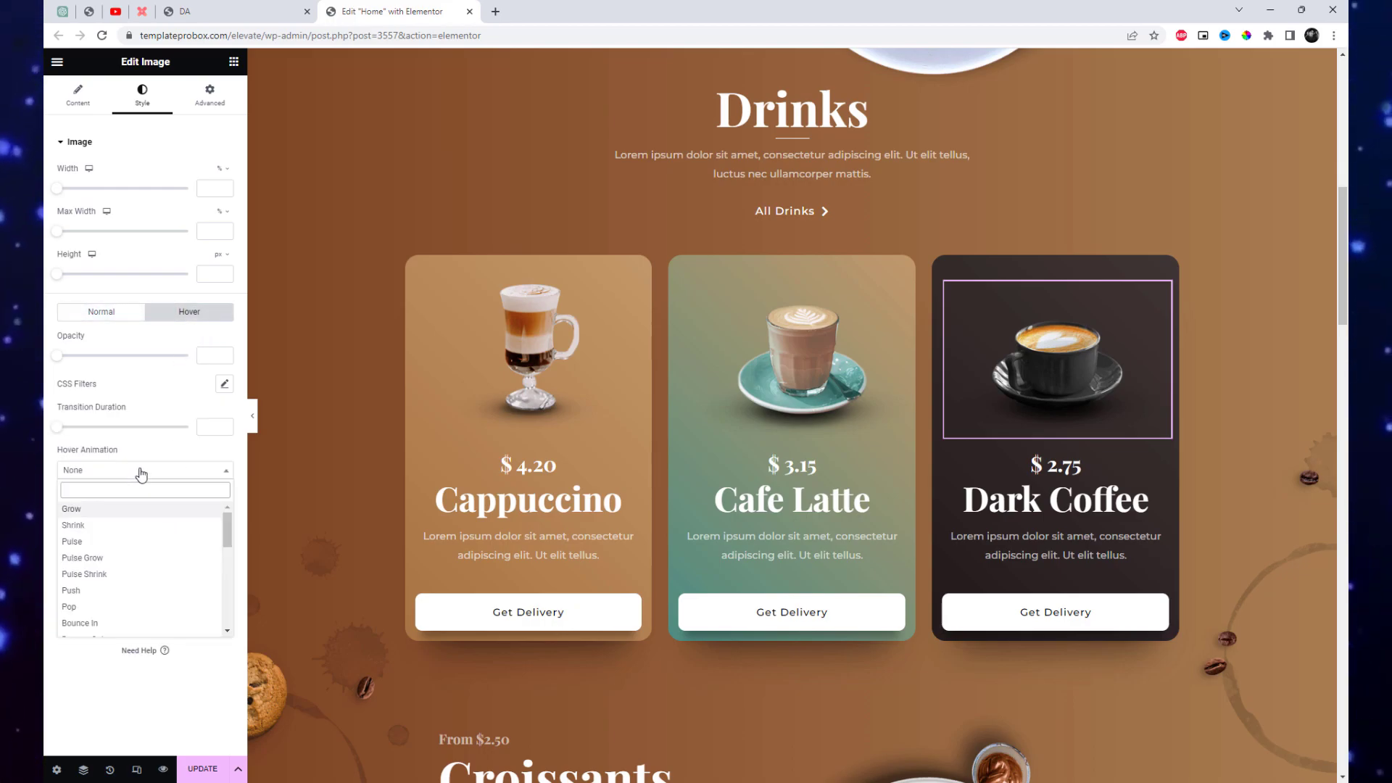
pyautogui.scroll(-2, 180, 595)
pyautogui.scroll(-5, 180, 595)
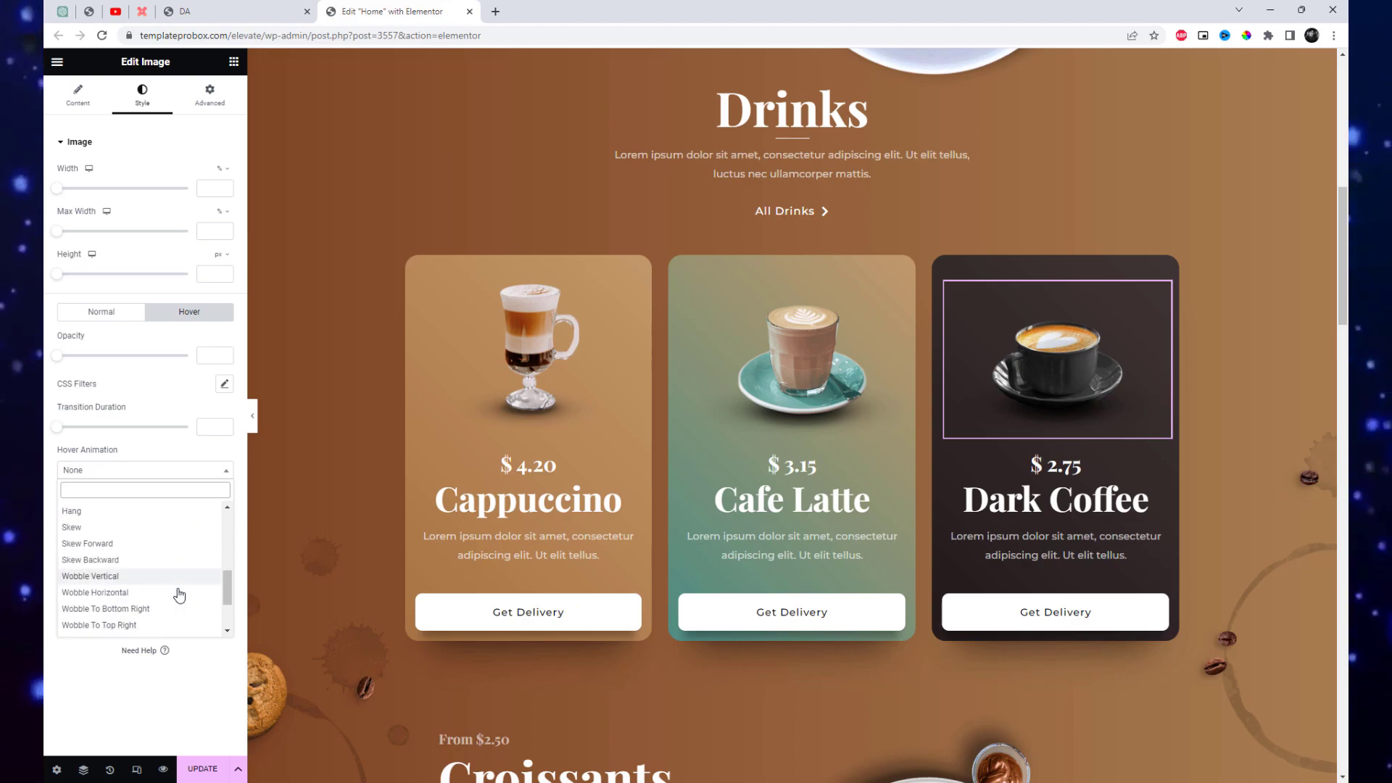
pyautogui.scroll(3, 177, 595)
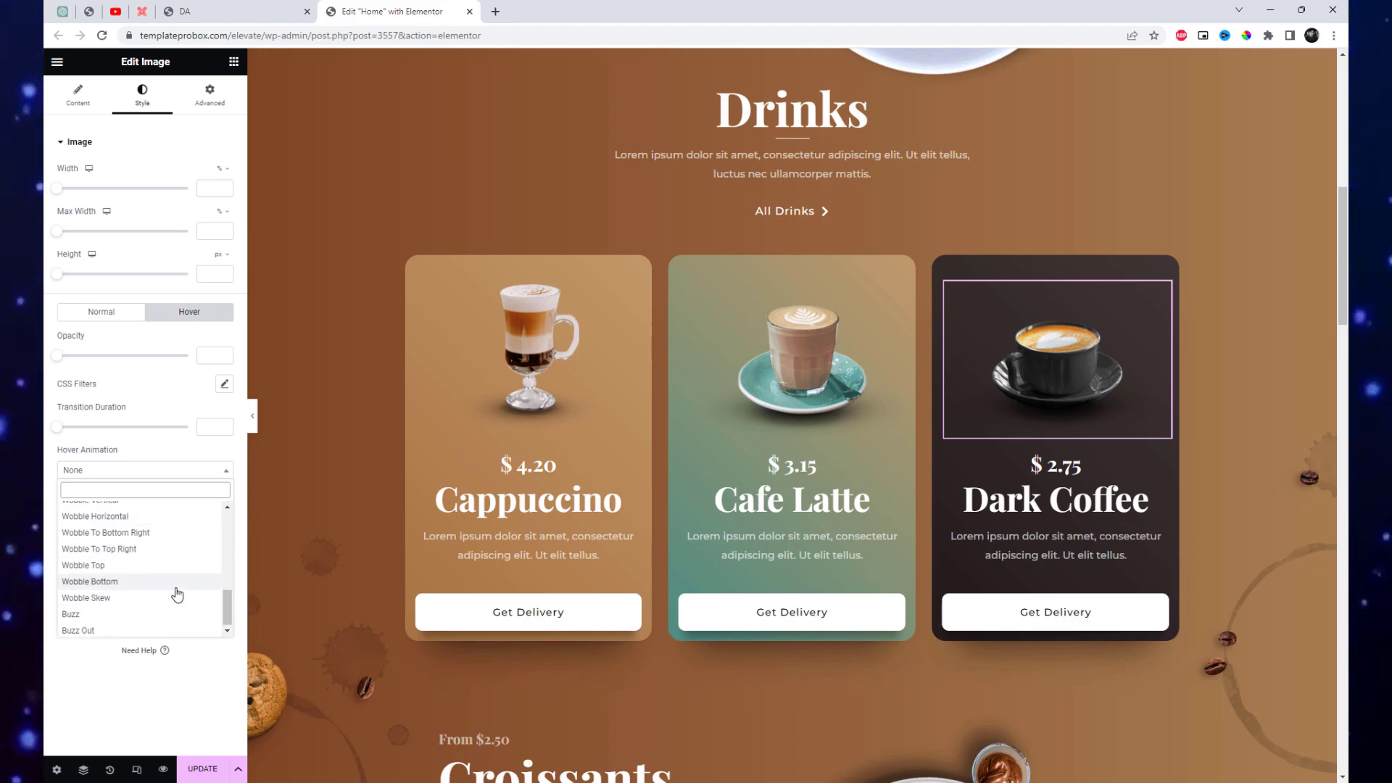
pyautogui.scroll(4, 159, 537)
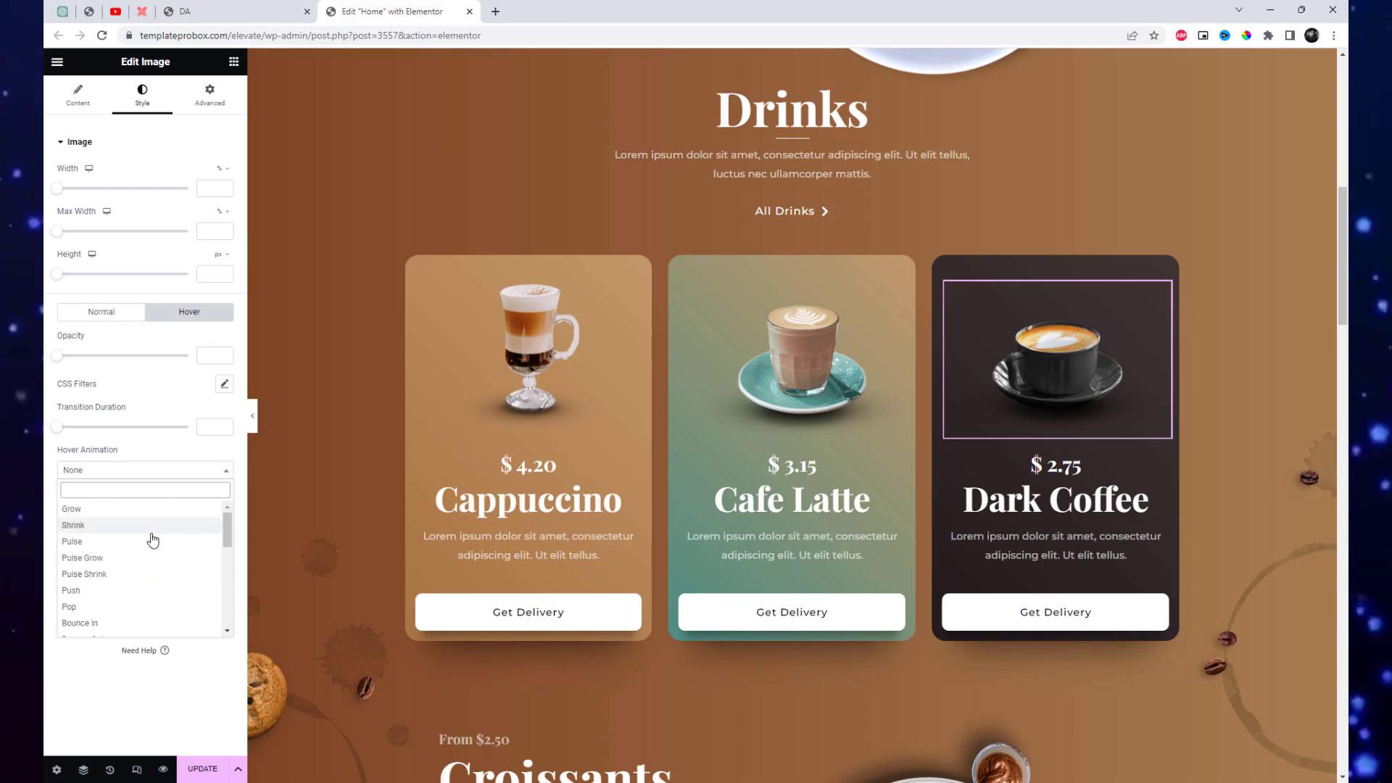
pyautogui.click(116, 510)
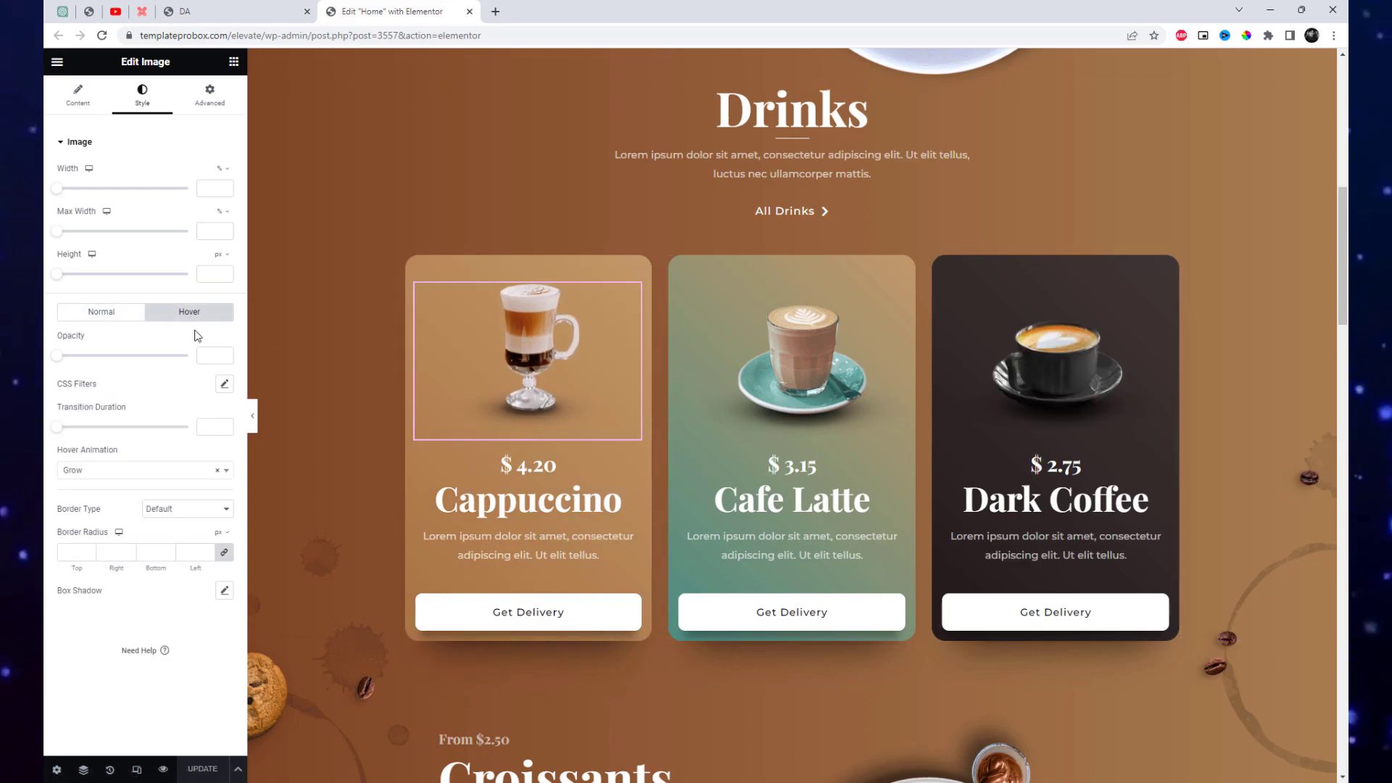
# Step: Try Bounce In on the Cappuccino image, then undo to restore Grow
pyautogui.click(166, 476)
pyautogui.scroll(-3, 142, 573)
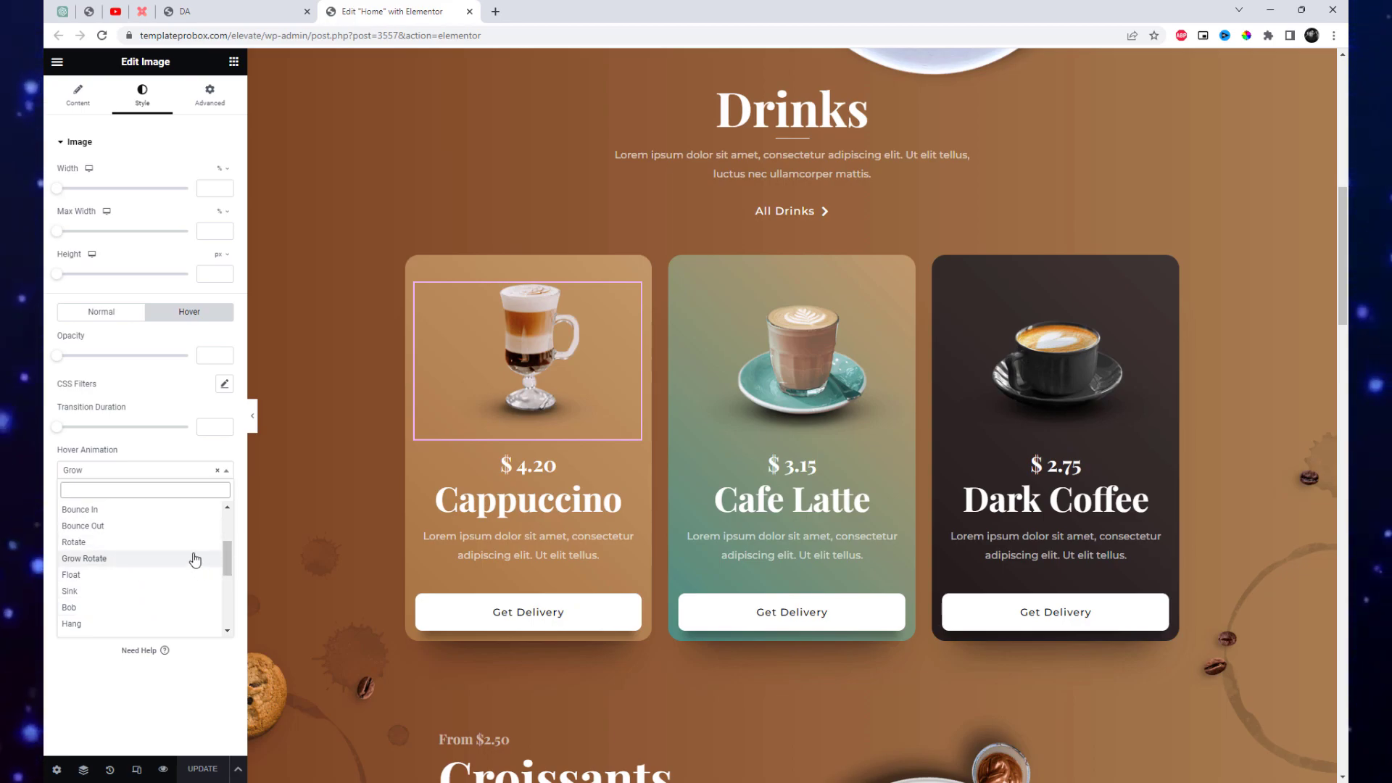
pyautogui.click(181, 509)
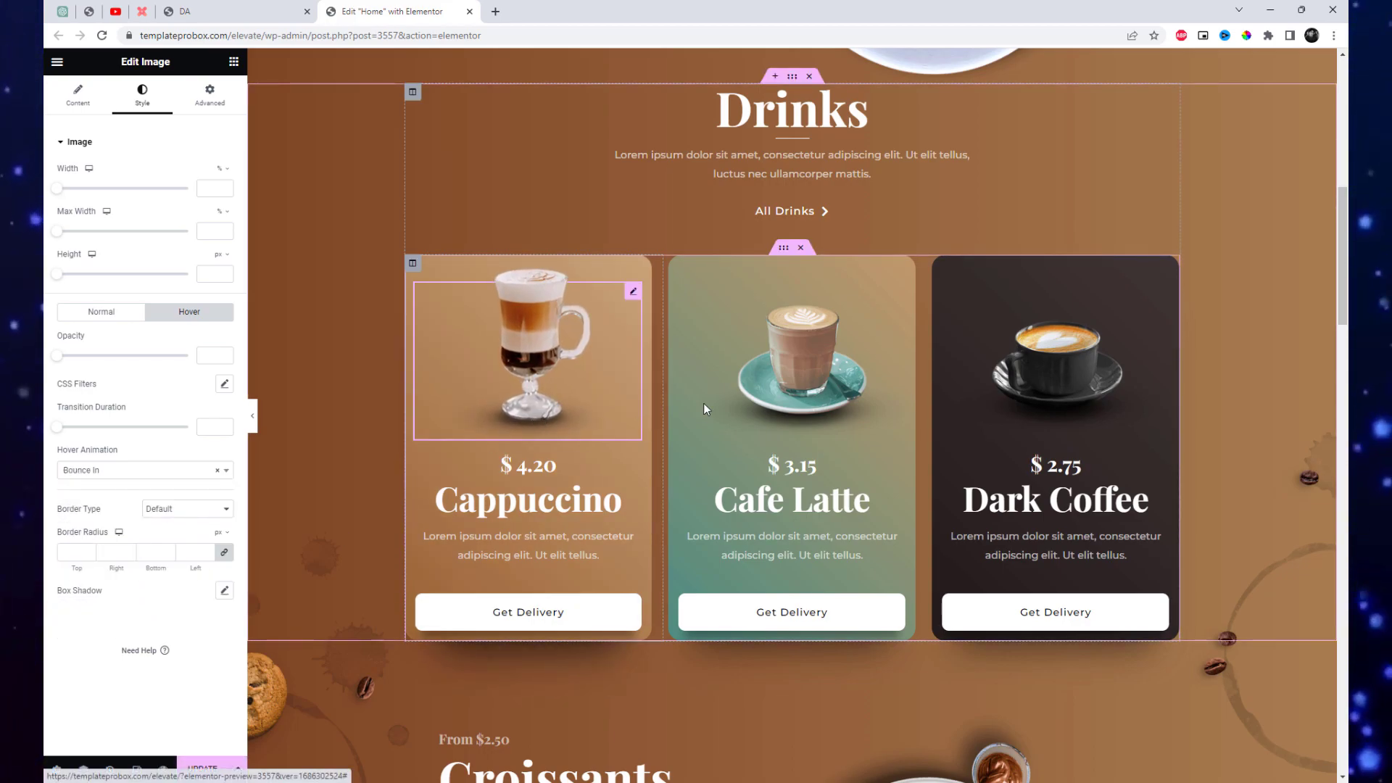
pyautogui.hotkey('ctrl', 'z')
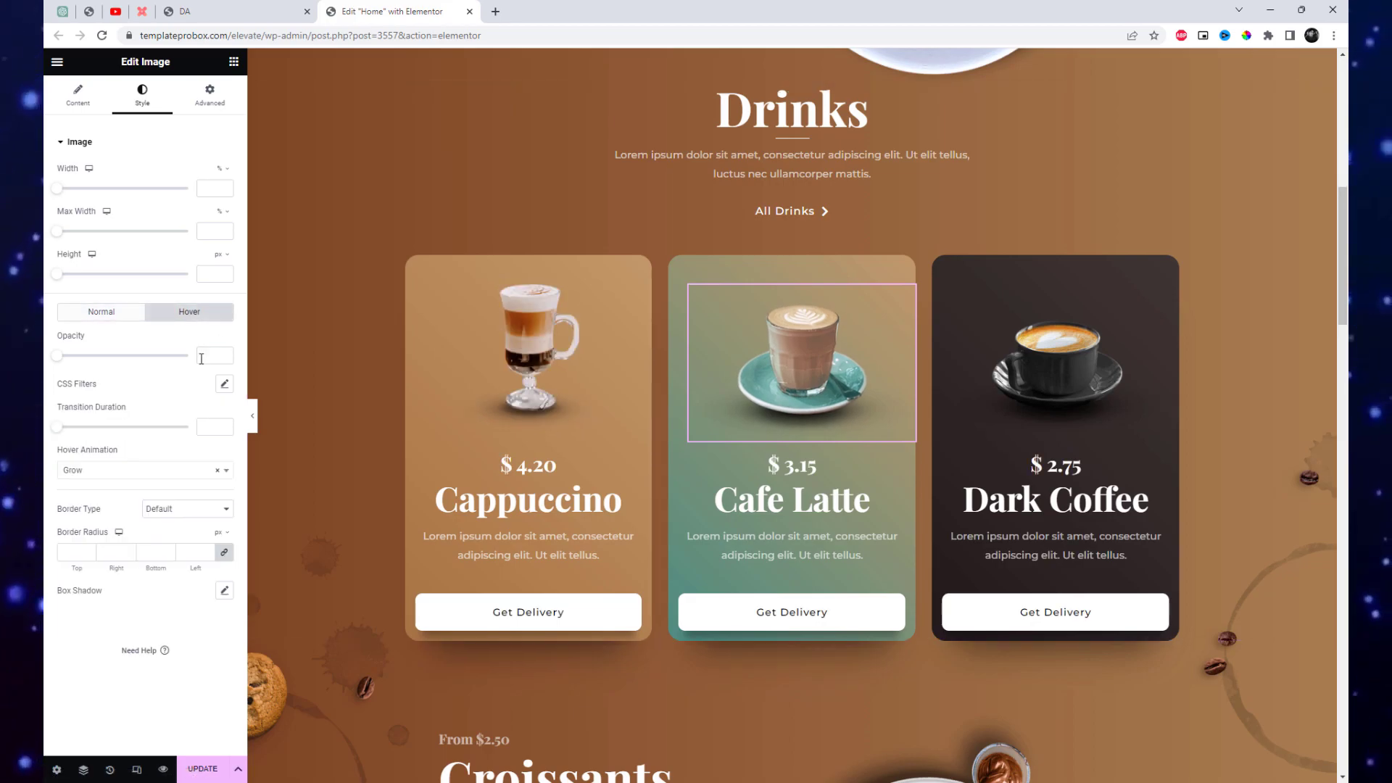
# Step: Set the Cafe Latte hover animation to Bounce In and update the page
pyautogui.click(171, 479)
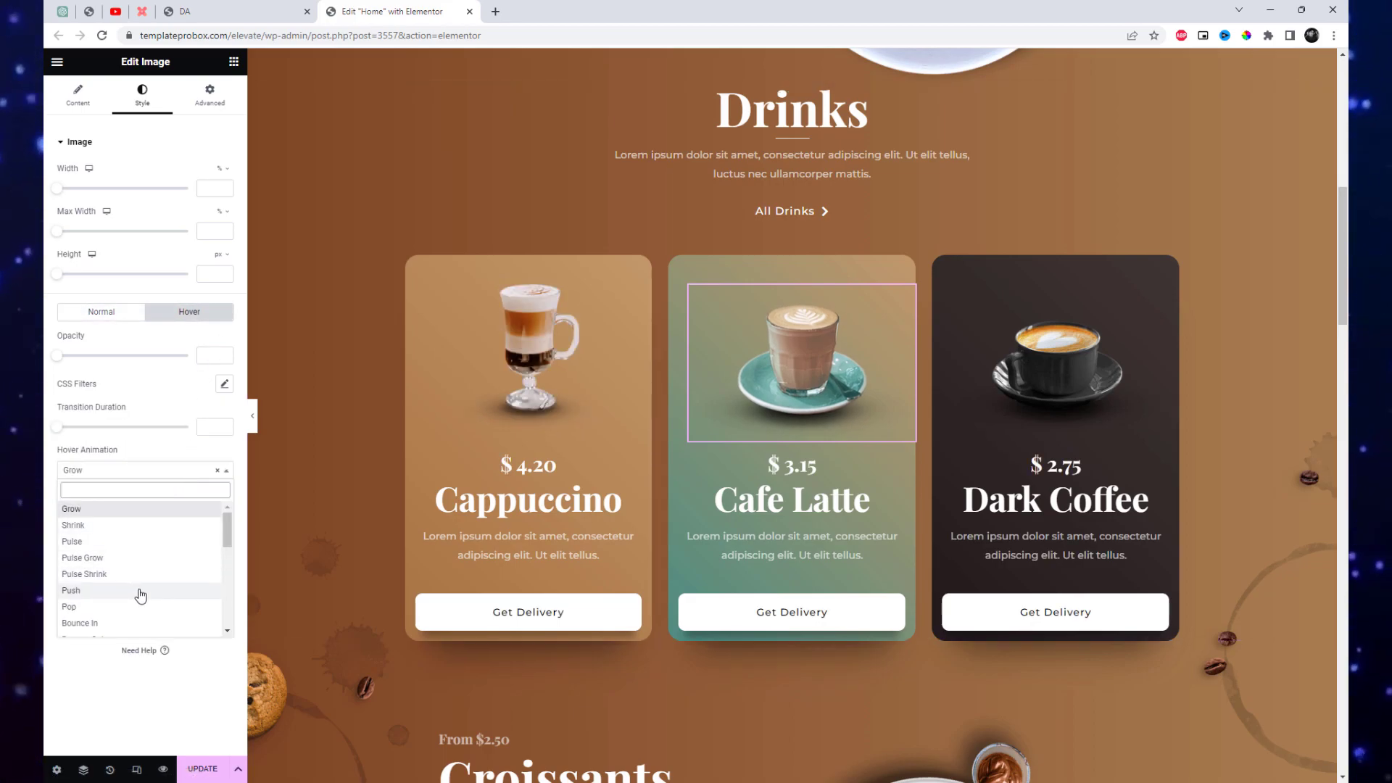
pyautogui.click(99, 625)
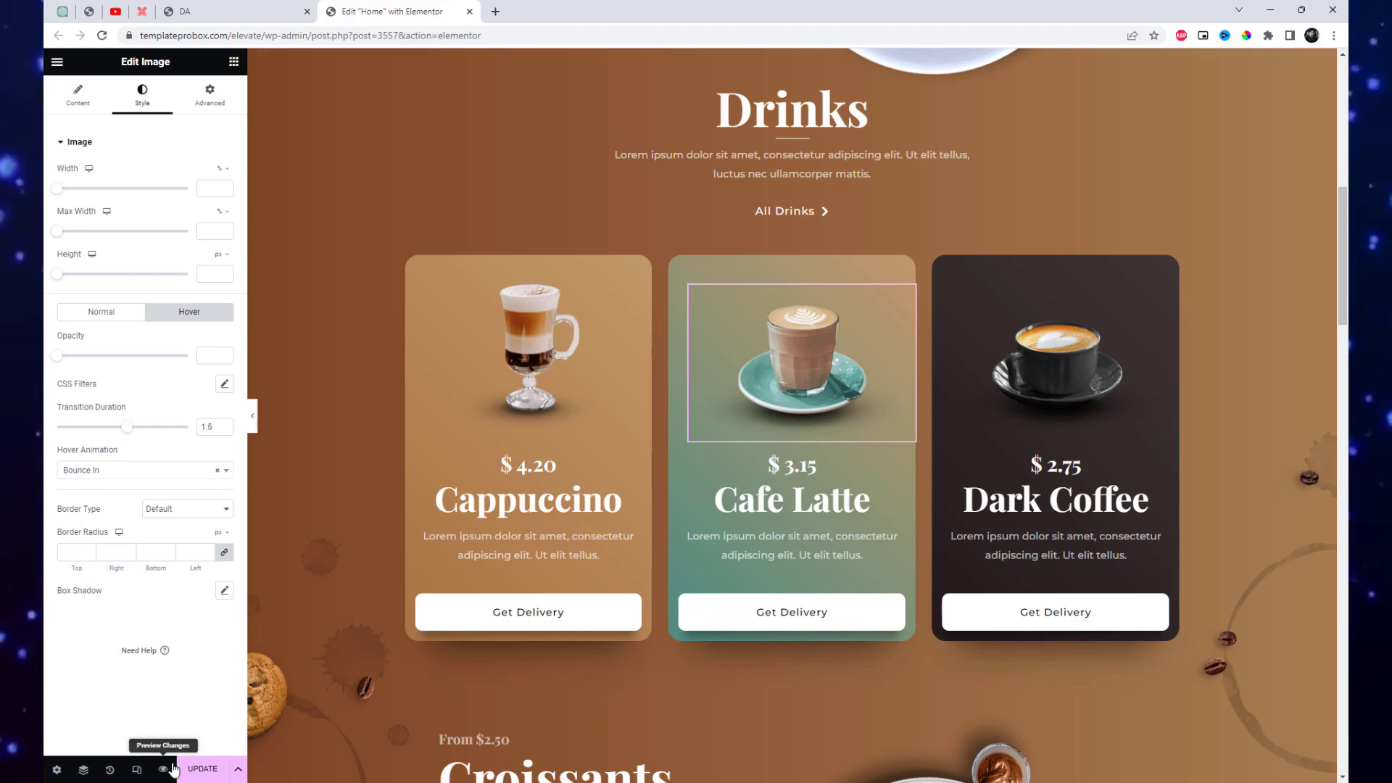
pyautogui.click(204, 769)
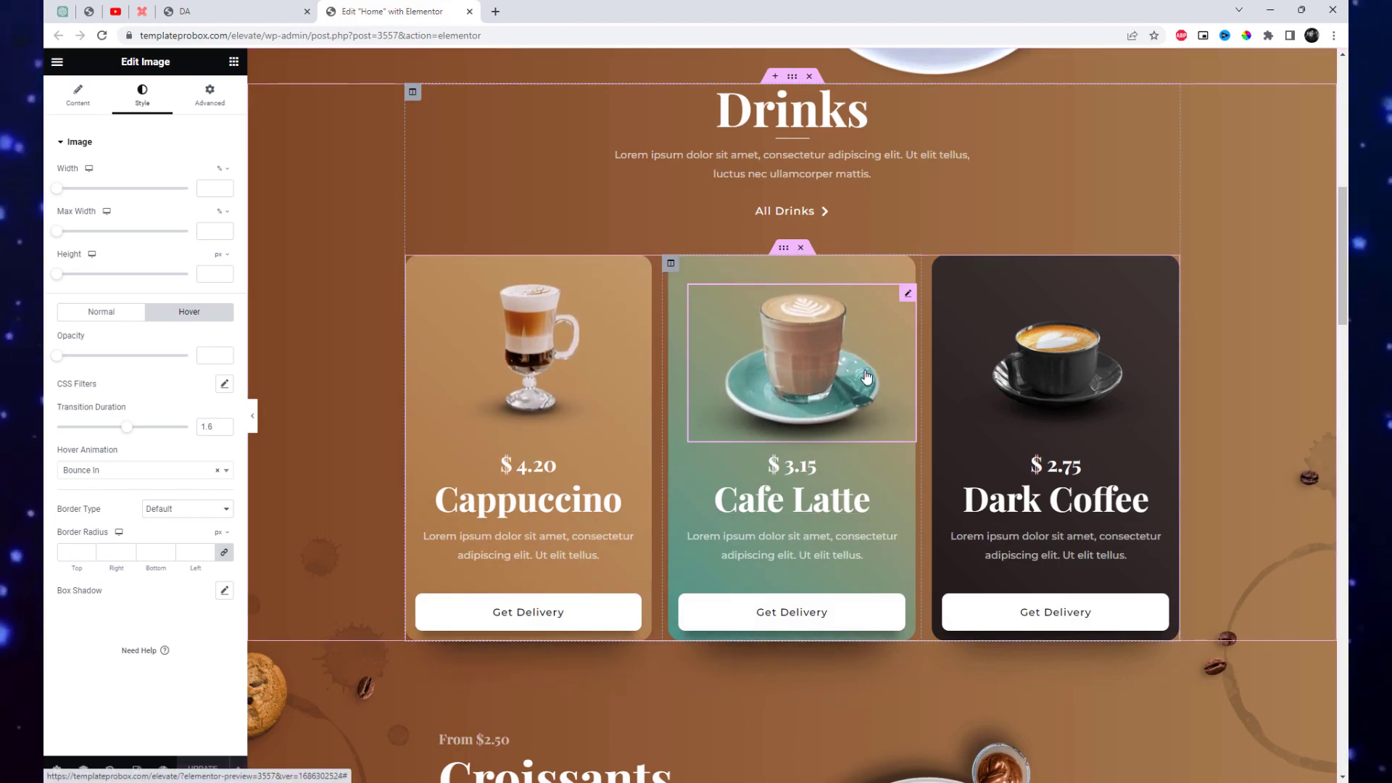
# Step: Give the Dark Coffee image a Sink hover animation
pyautogui.click(1041, 389)
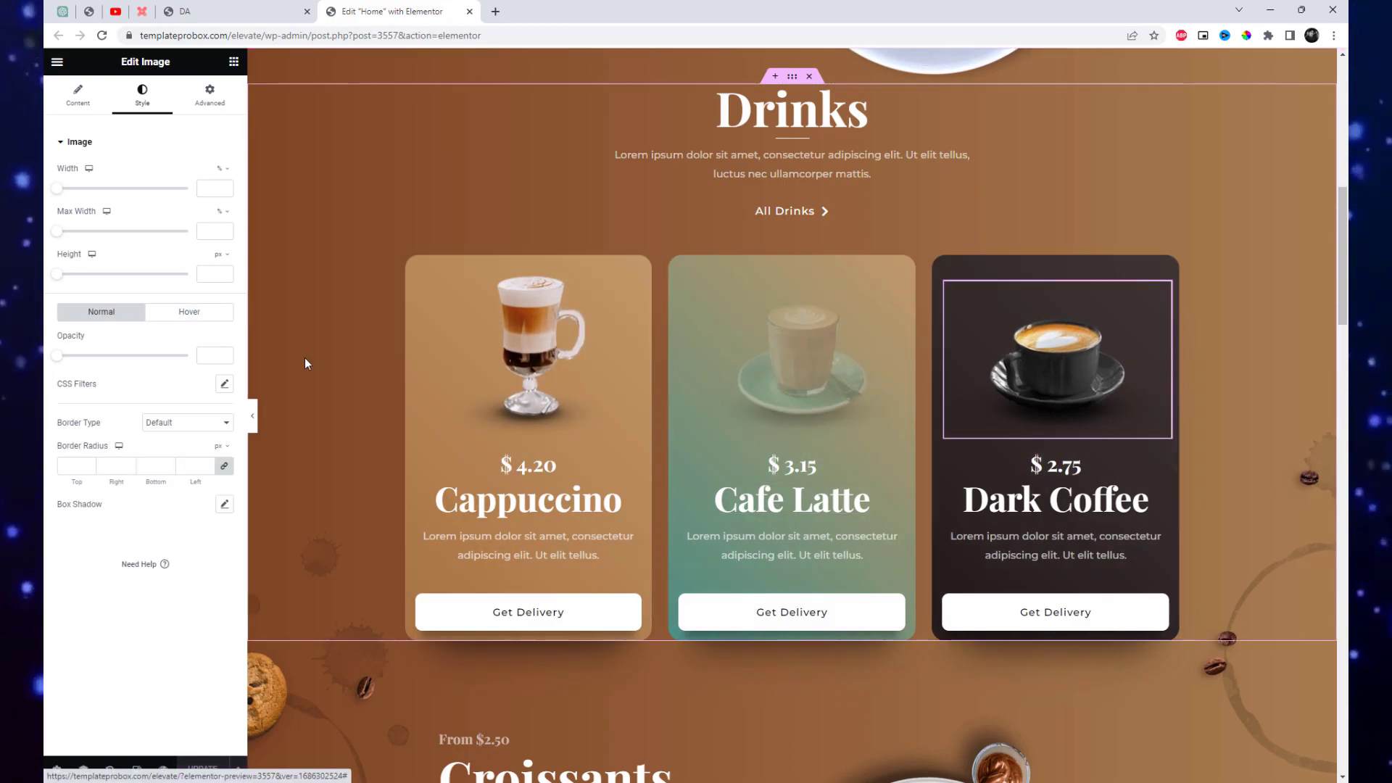
pyautogui.click(211, 312)
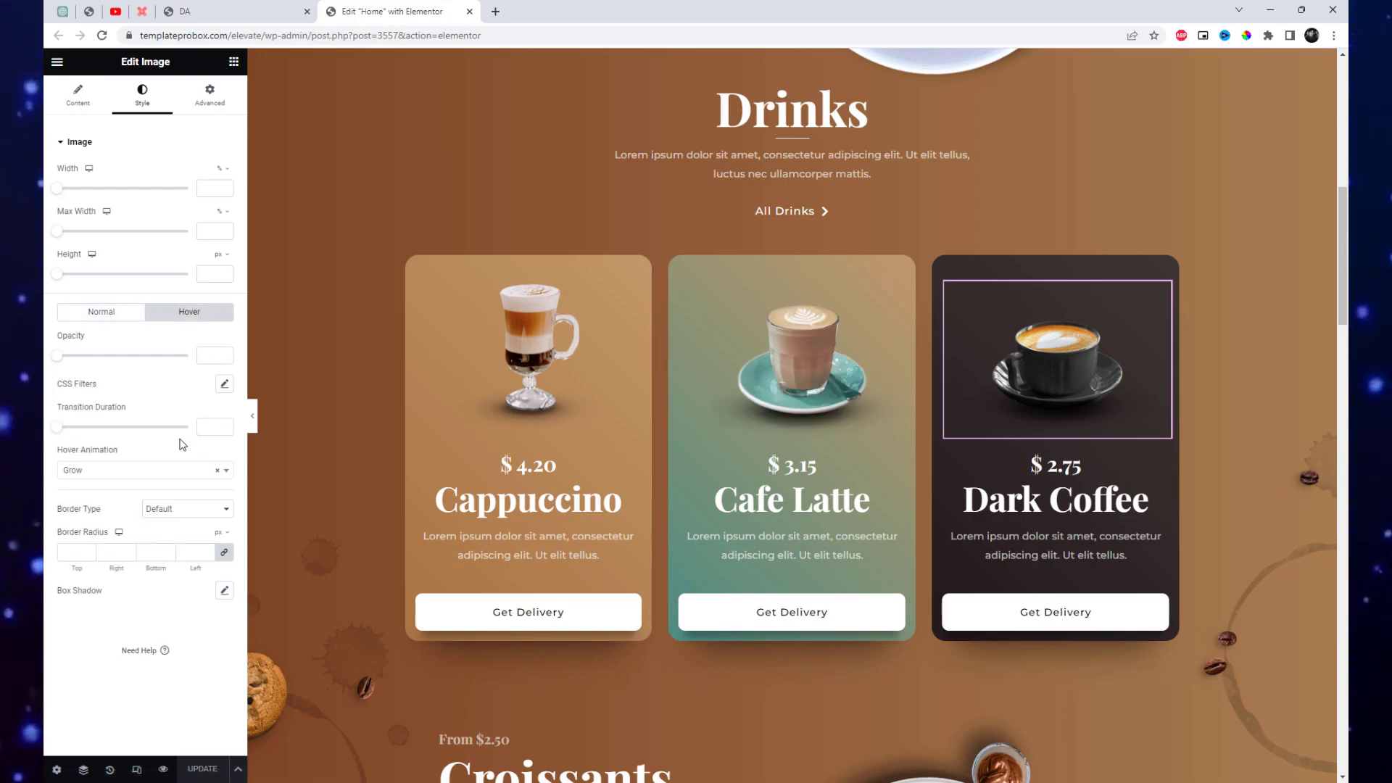
pyautogui.click(174, 476)
pyautogui.scroll(-2, 155, 577)
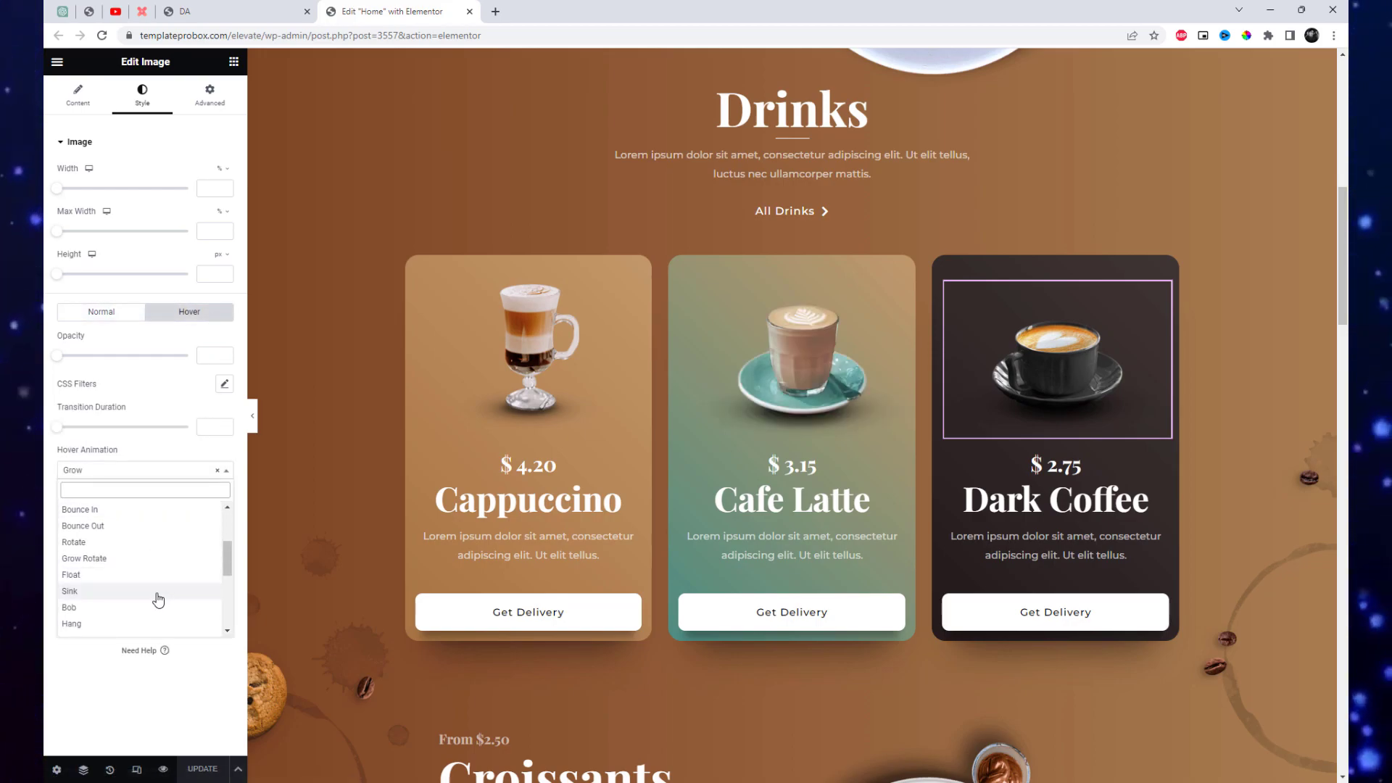
pyautogui.click(155, 599)
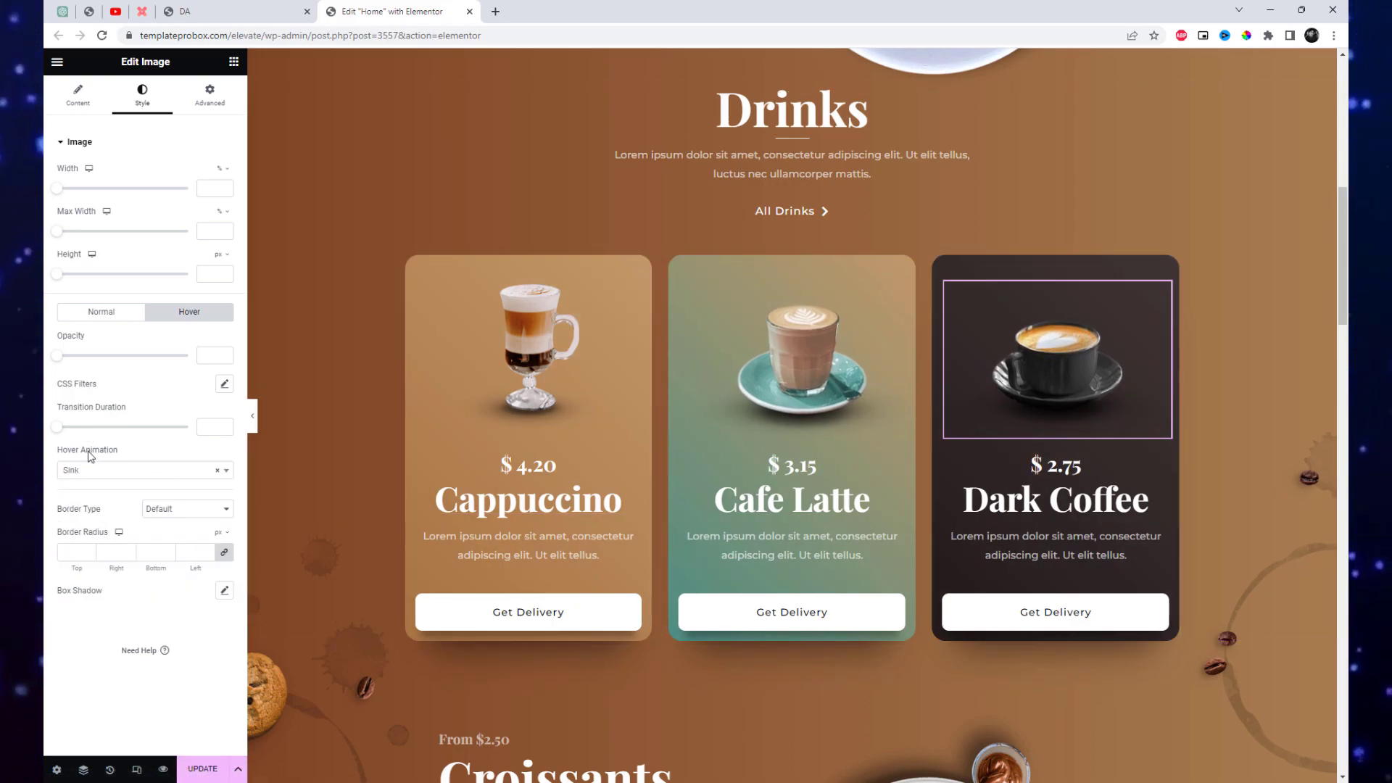
# Step: Keep the border type at Default and go to the live site's address bar
pyautogui.click(200, 511)
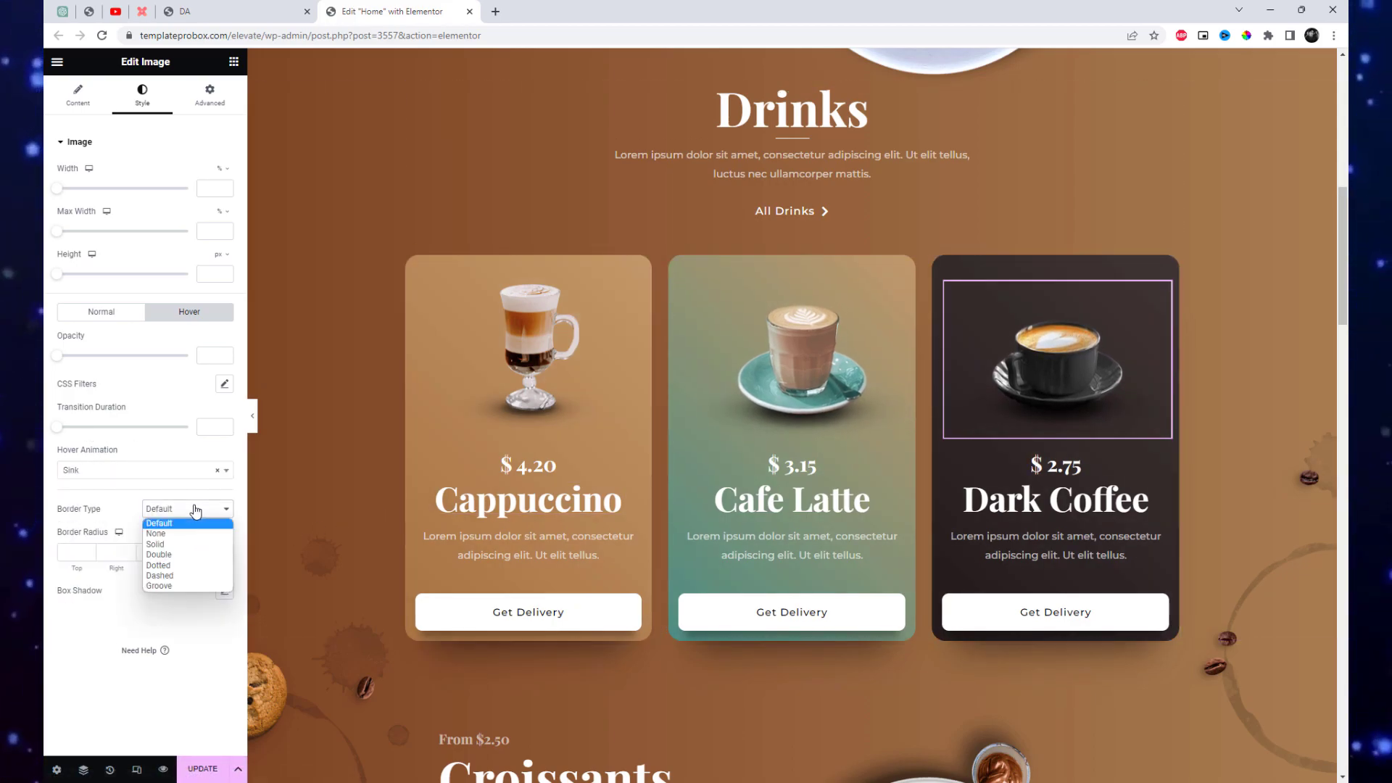
pyautogui.click(94, 451)
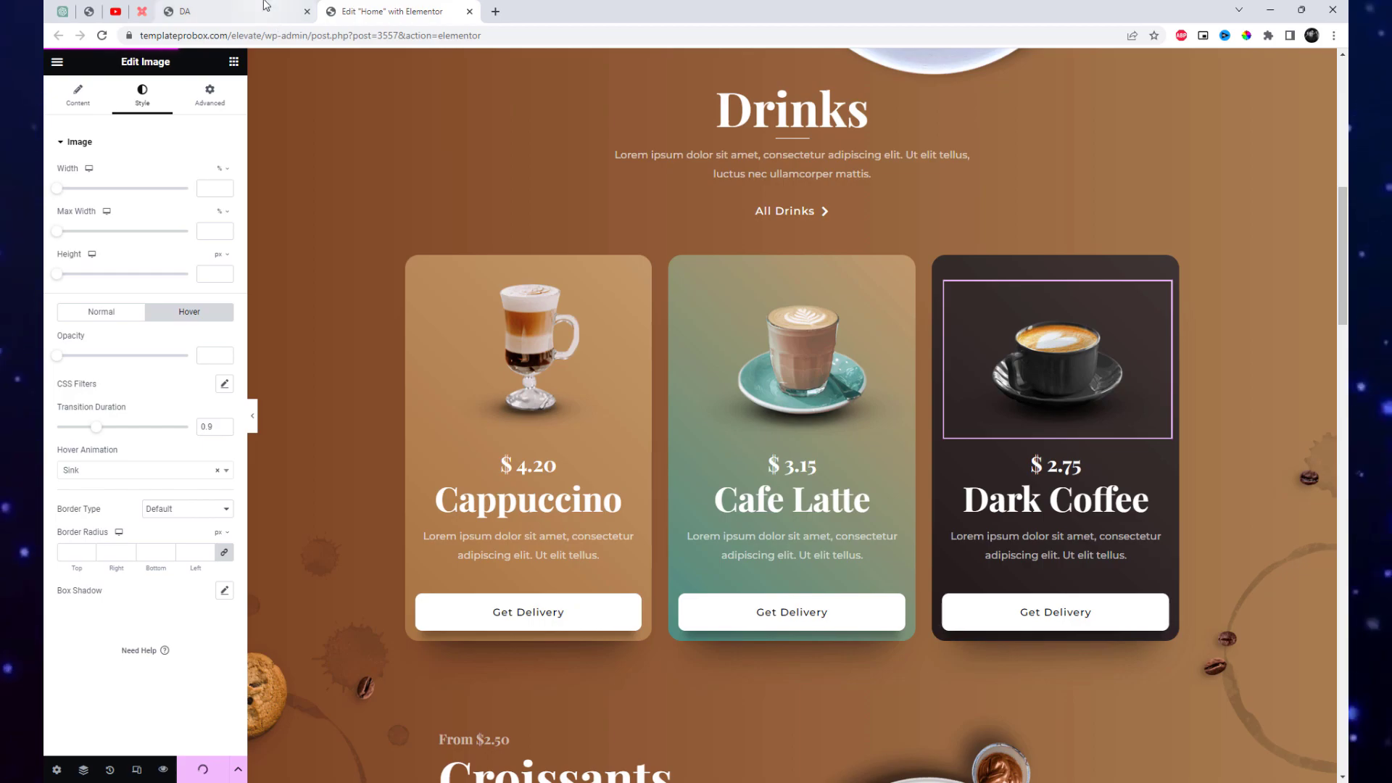
pyautogui.click(217, 11)
pyautogui.click(284, 29)
# Step: Reload the live page to check the drink images' new hover effects
pyautogui.press('Return')
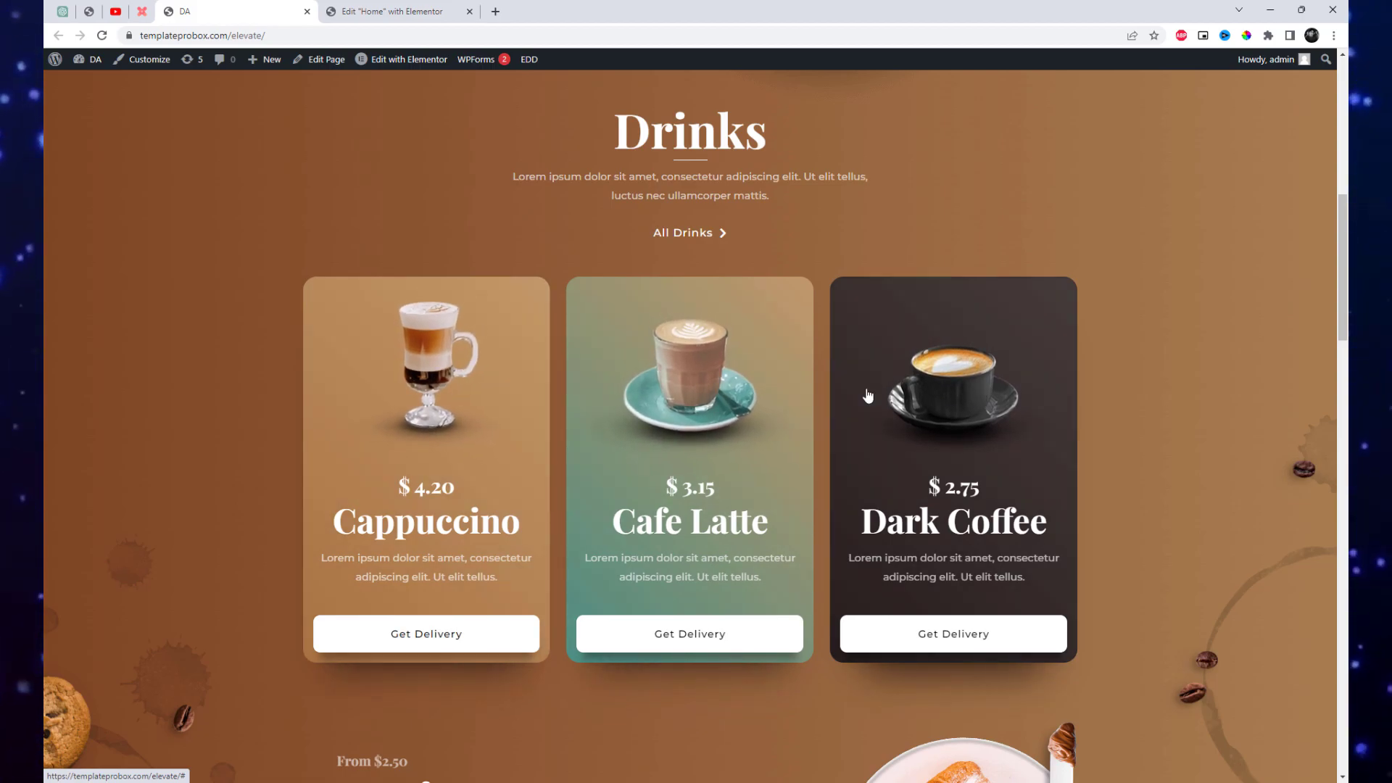
# Step: Back in Elementor, give the croissant image a Buzz hover animation with a 1-second transition
pyautogui.click(426, 6)
pyautogui.scroll(-8, 968, 371)
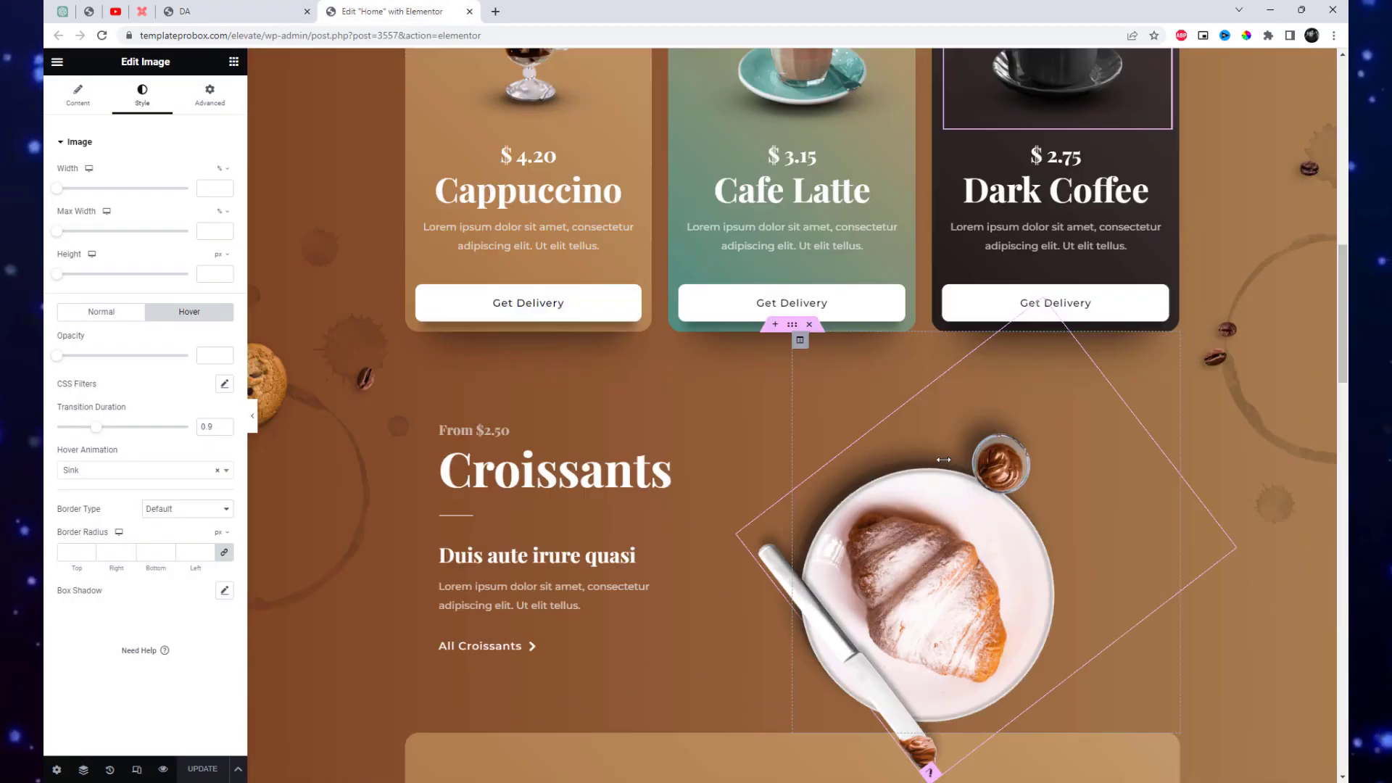
pyautogui.click(967, 371)
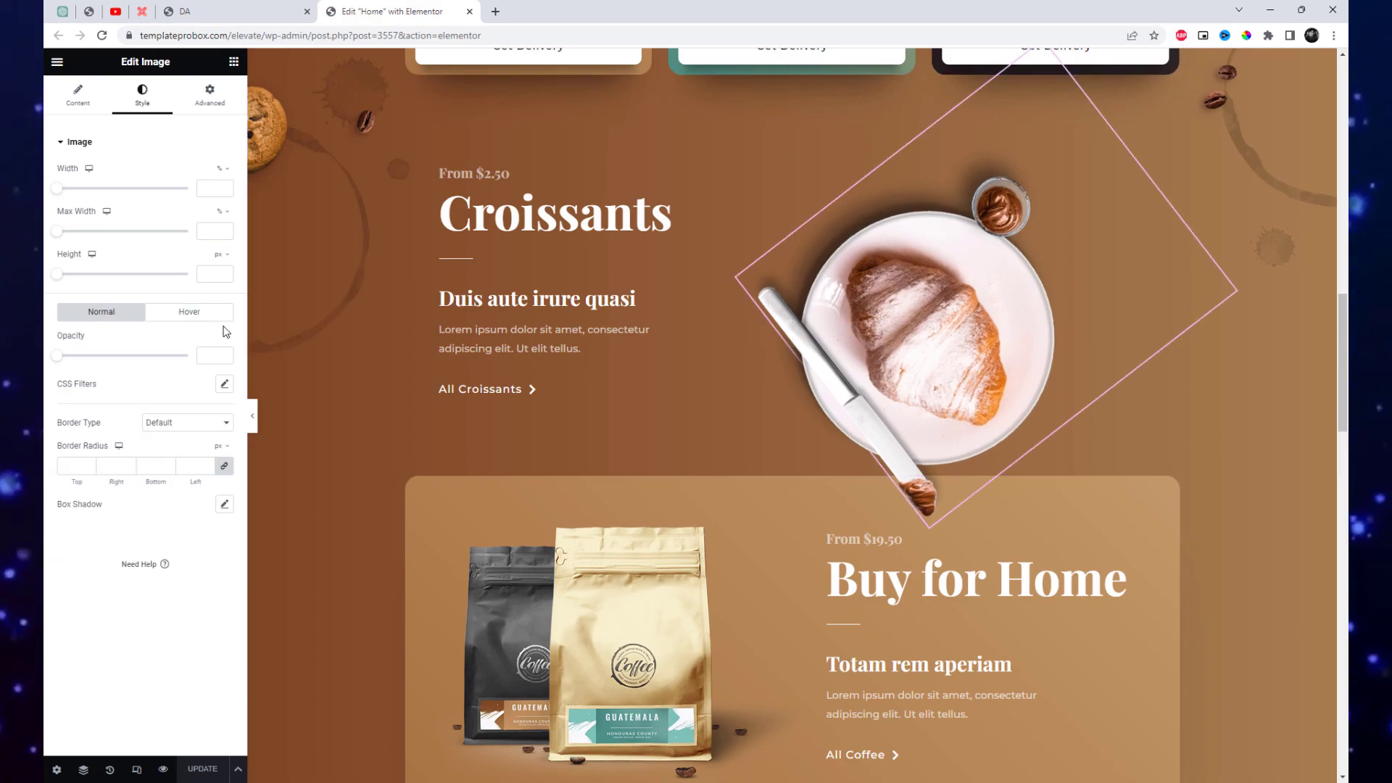
pyautogui.click(201, 318)
pyautogui.click(206, 478)
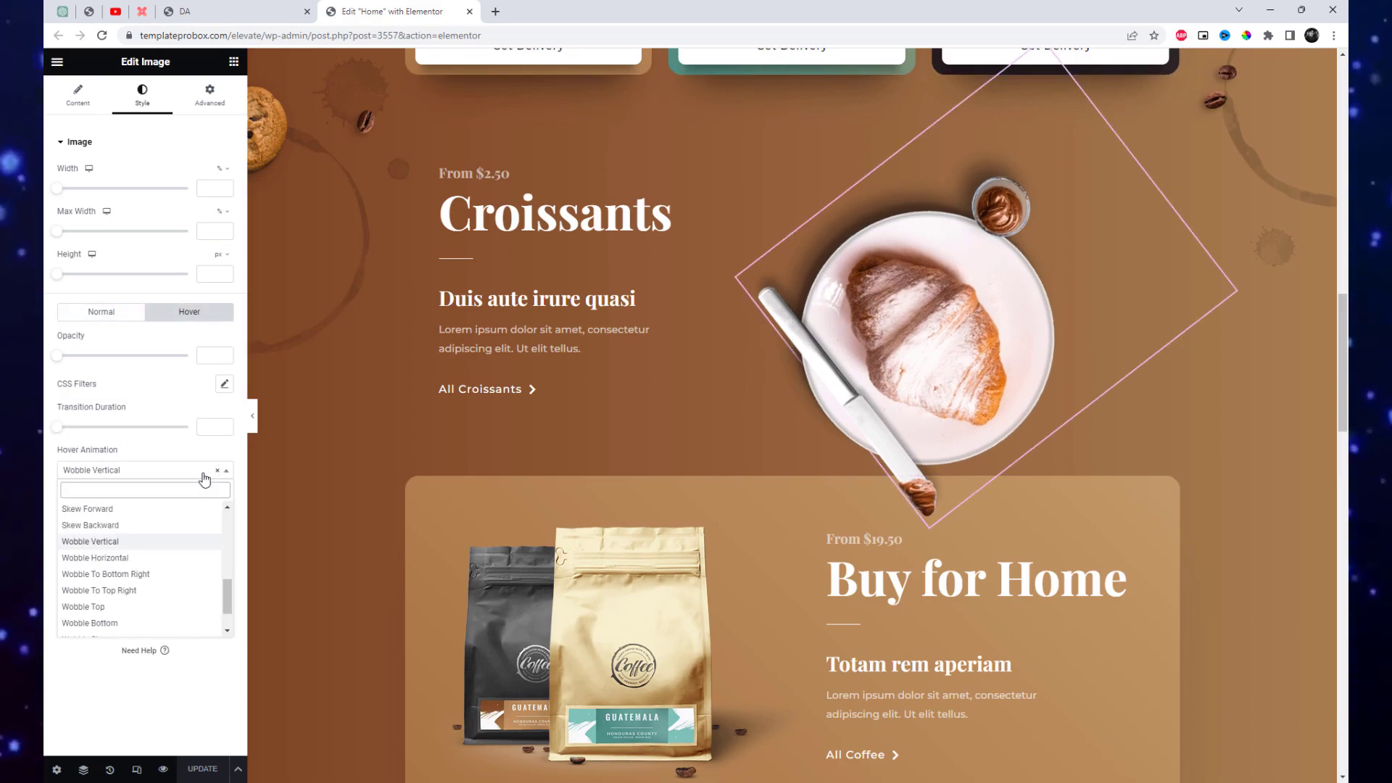
pyautogui.scroll(-1, 187, 559)
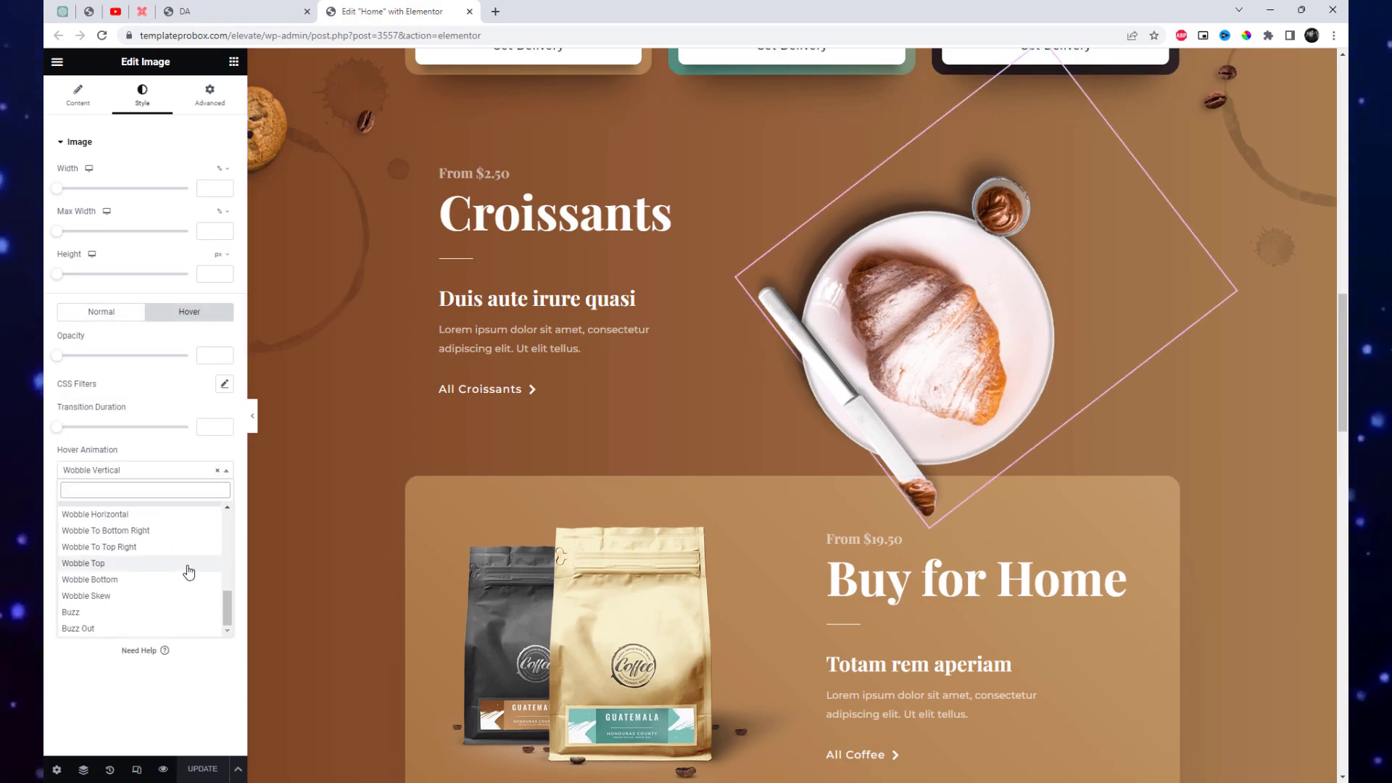
pyautogui.click(152, 614)
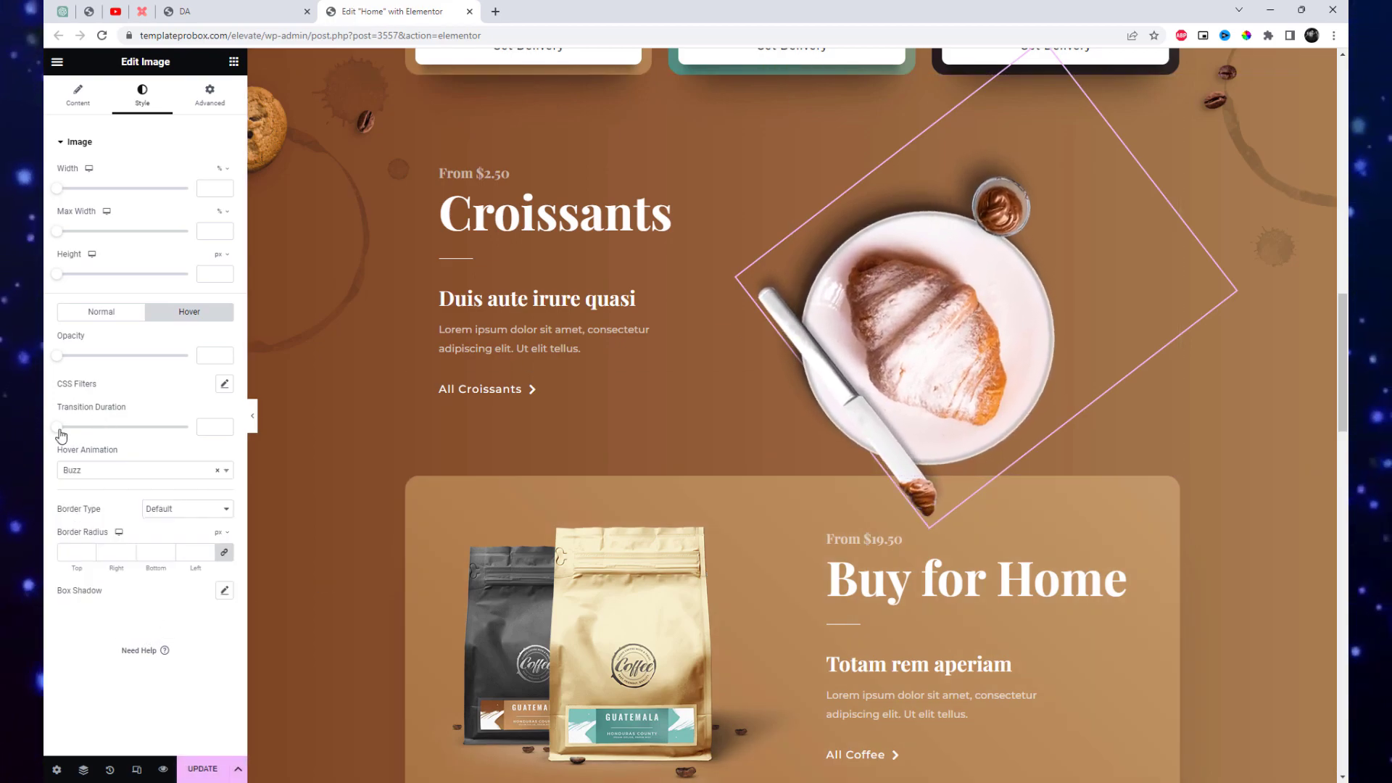
pyautogui.moveTo(72, 435); pyautogui.dragTo(100, 435)
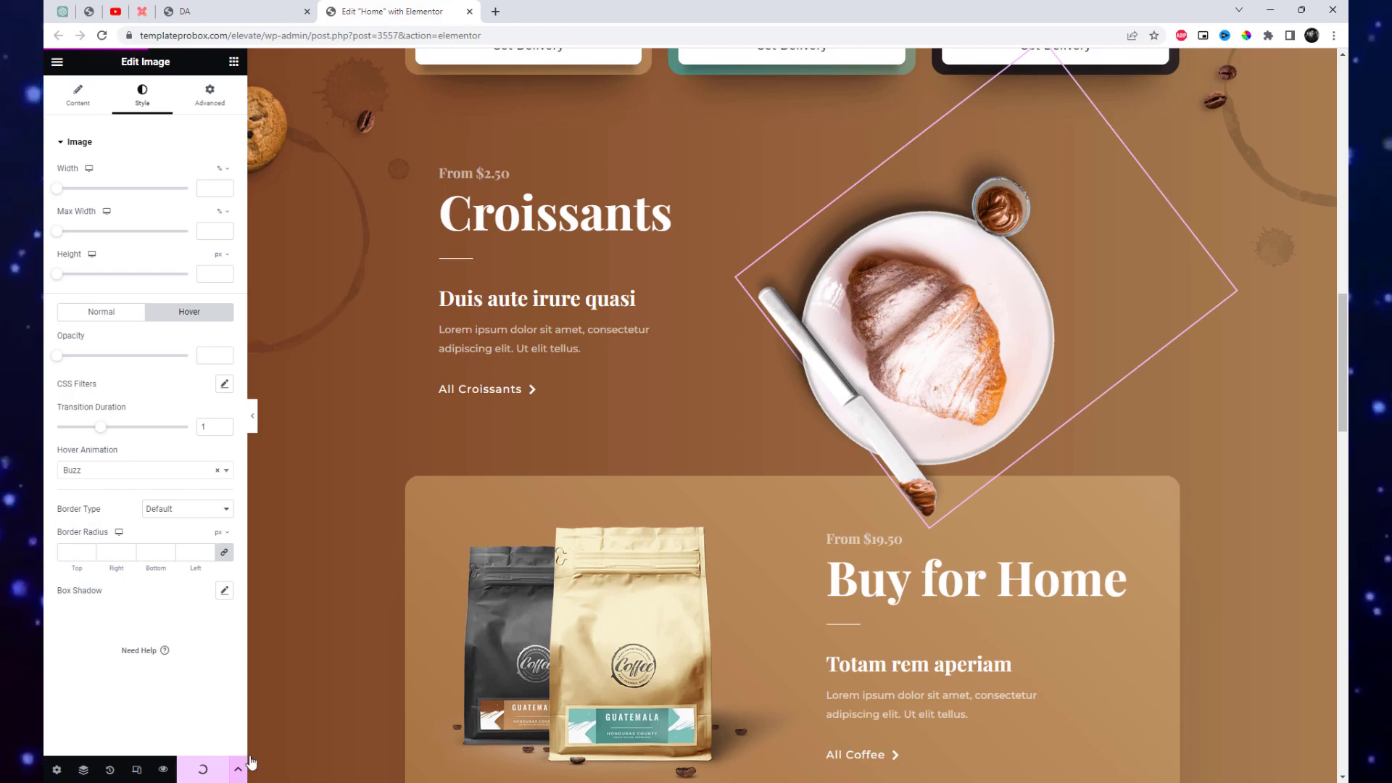
# Step: Select the Barista Party coffee cup image and try the Wobble To Top Right hover animation
pyautogui.scroll(-9, 729, 600)
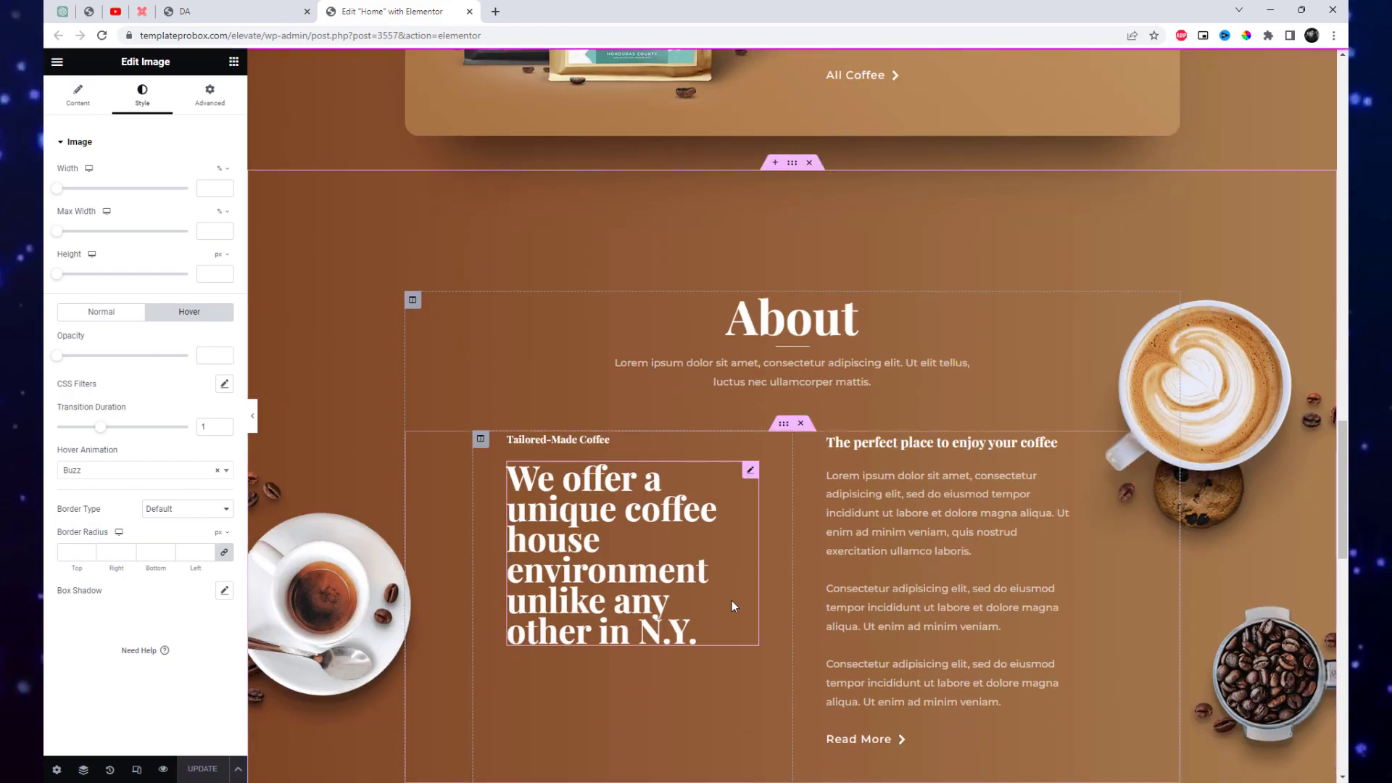
pyautogui.scroll(-10, 734, 600)
pyautogui.click(764, 479)
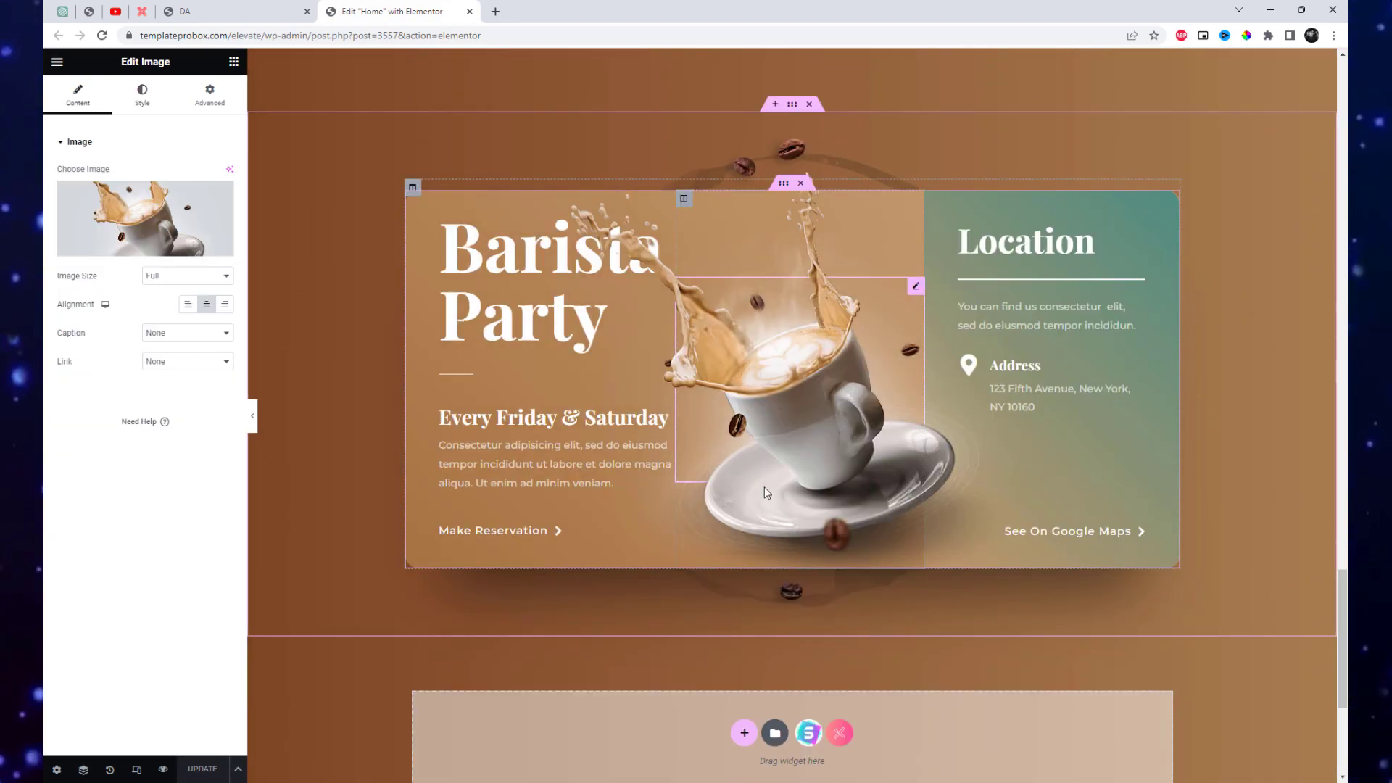
pyautogui.click(141, 98)
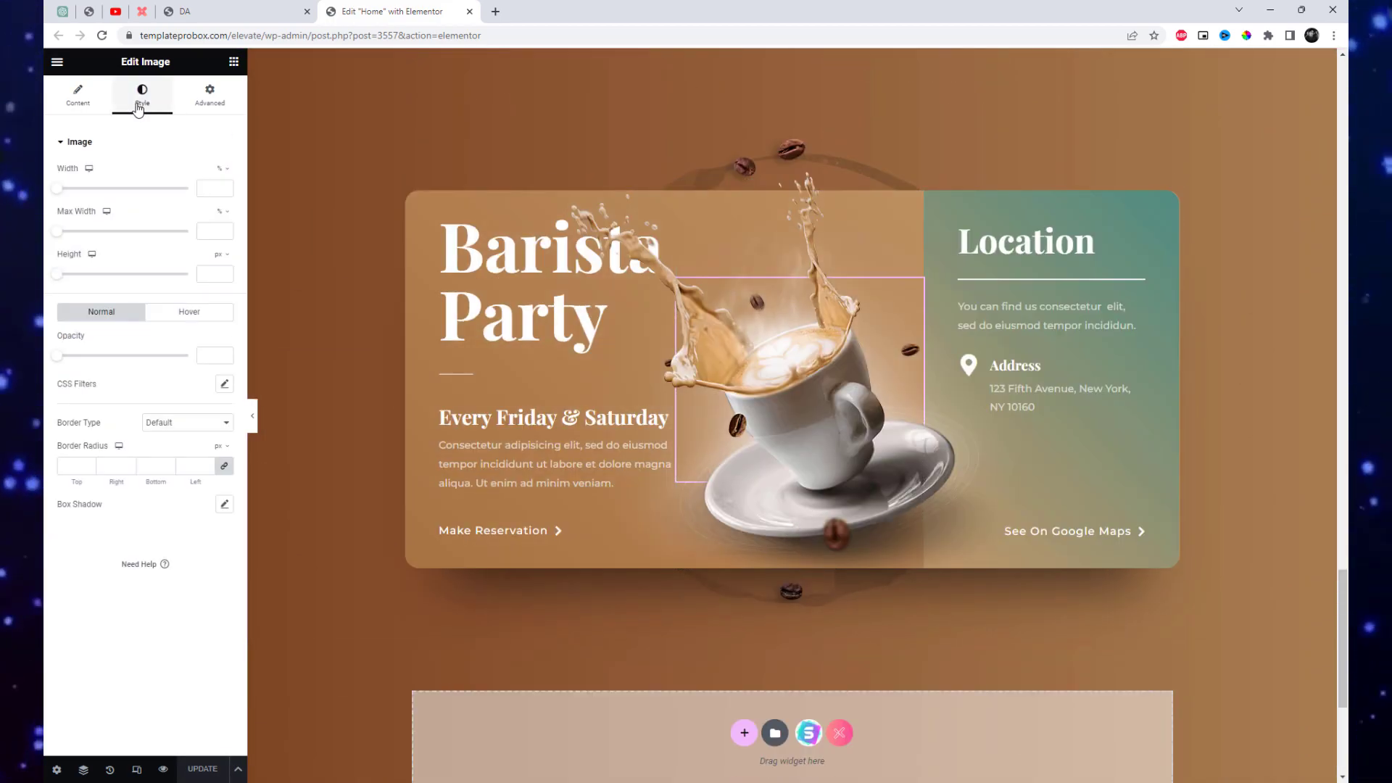
pyautogui.click(191, 323)
pyautogui.click(192, 471)
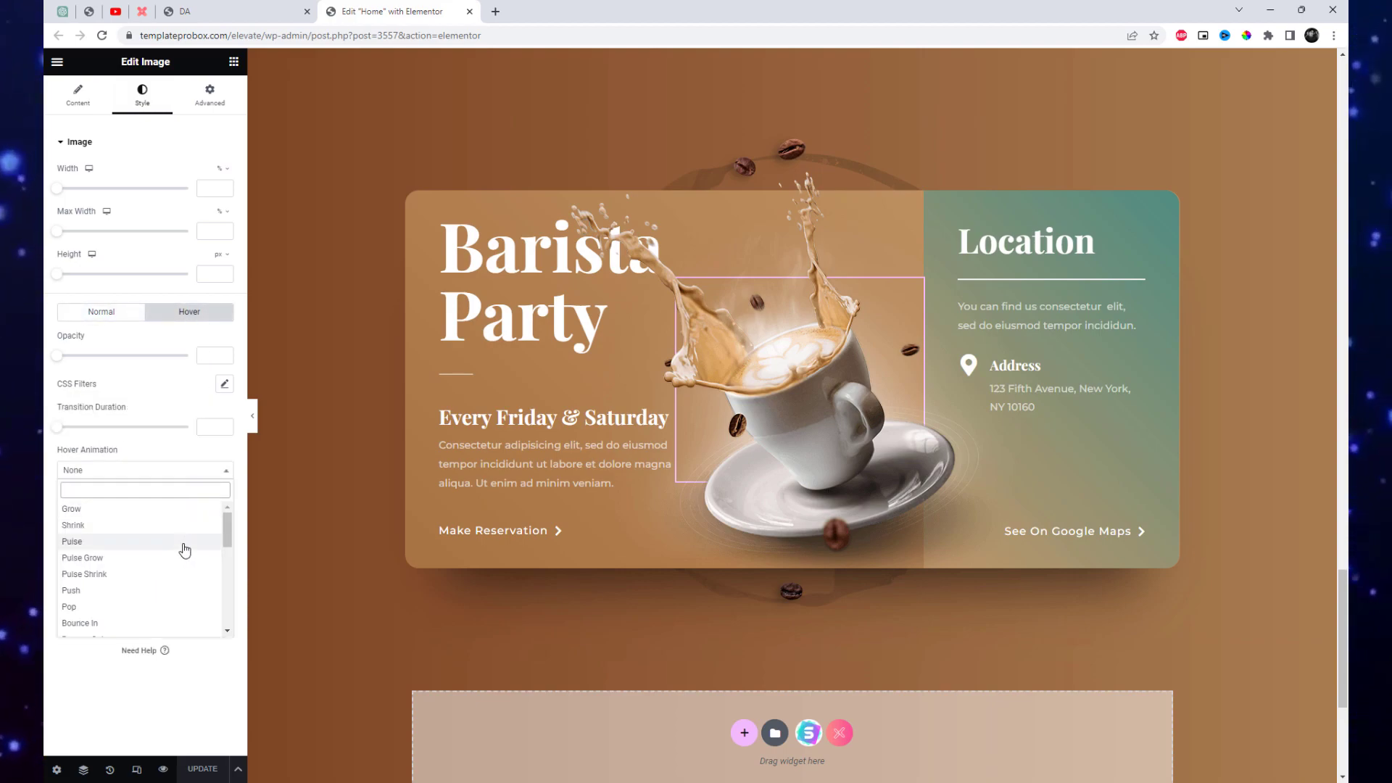
pyautogui.scroll(-10, 190, 618)
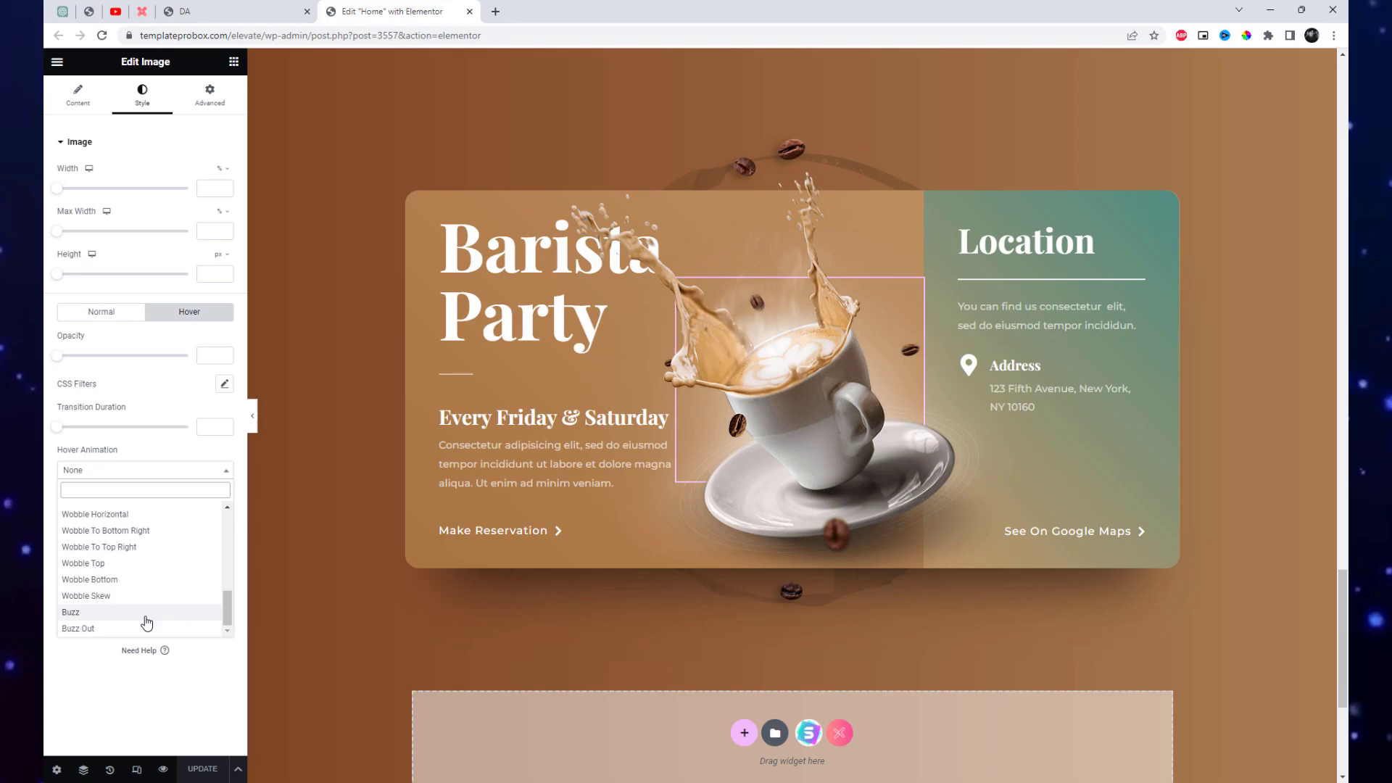
pyautogui.click(143, 549)
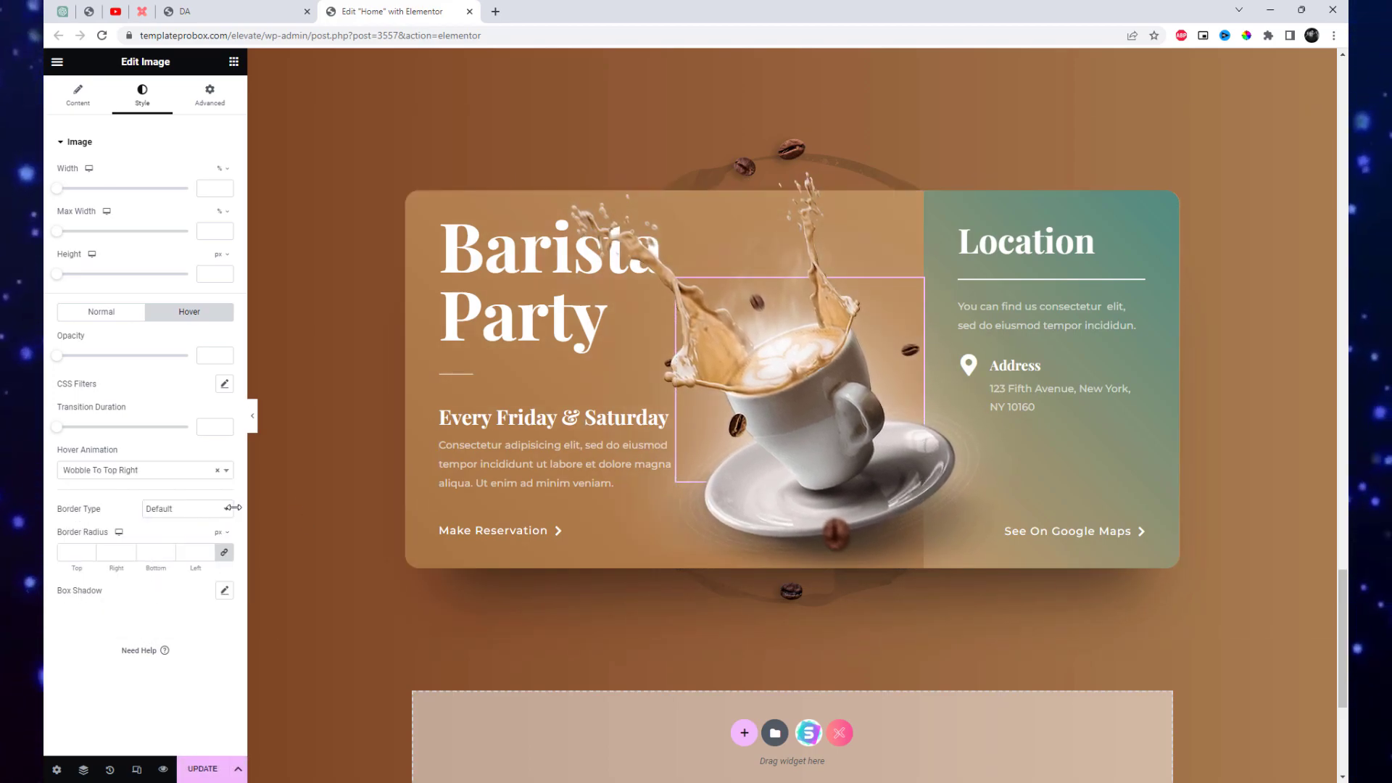
# Step: Switch the Barista Party hover animation to Skew, then settle on Hang
pyautogui.click(201, 477)
pyautogui.scroll(2, 168, 533)
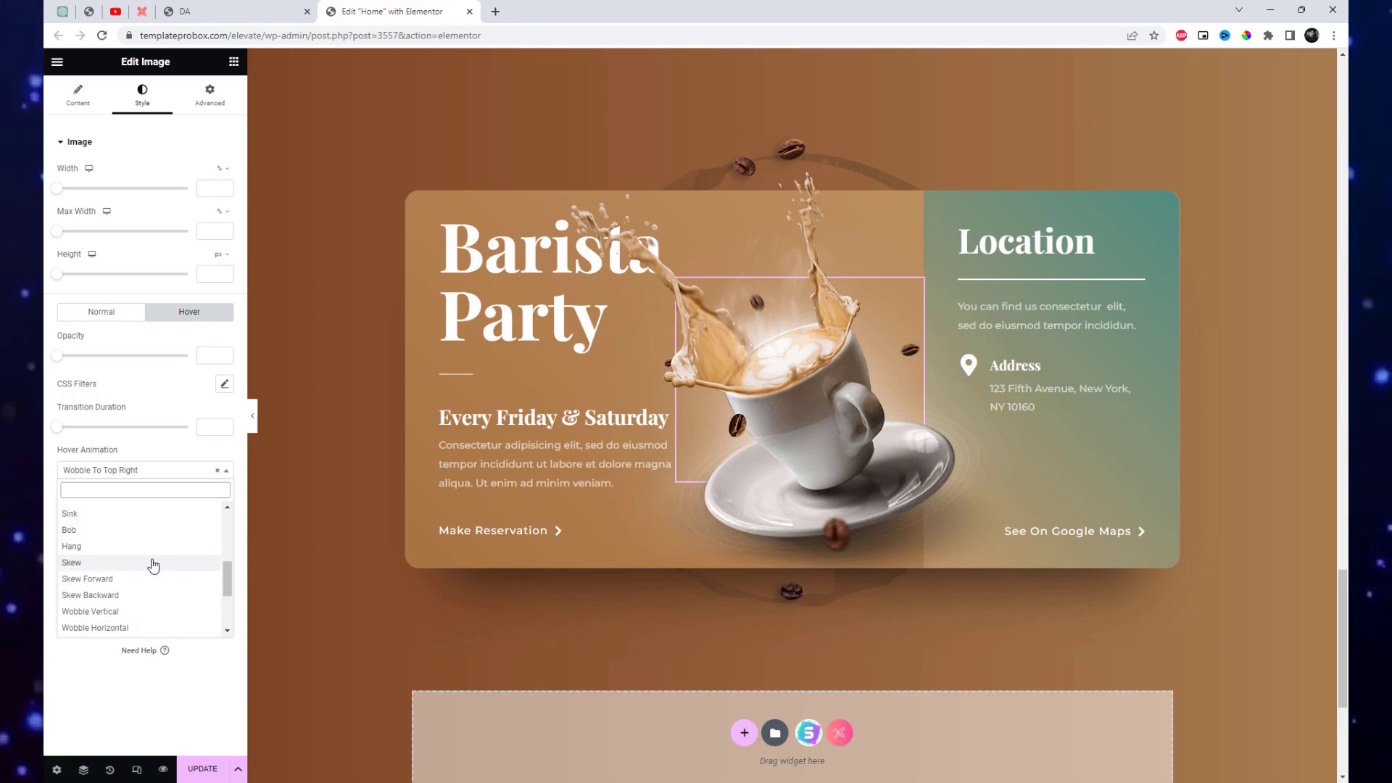
pyautogui.click(151, 564)
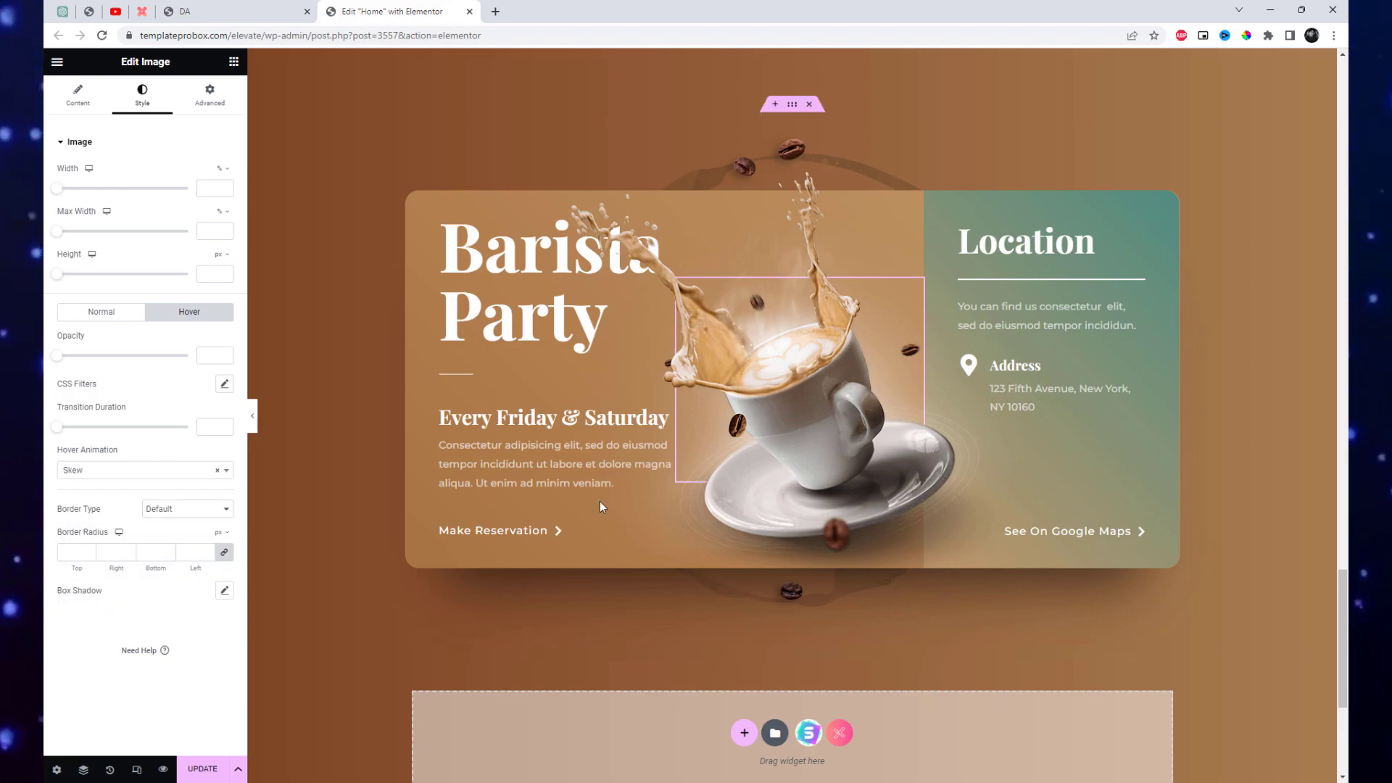
pyautogui.click(140, 471)
pyautogui.click(131, 510)
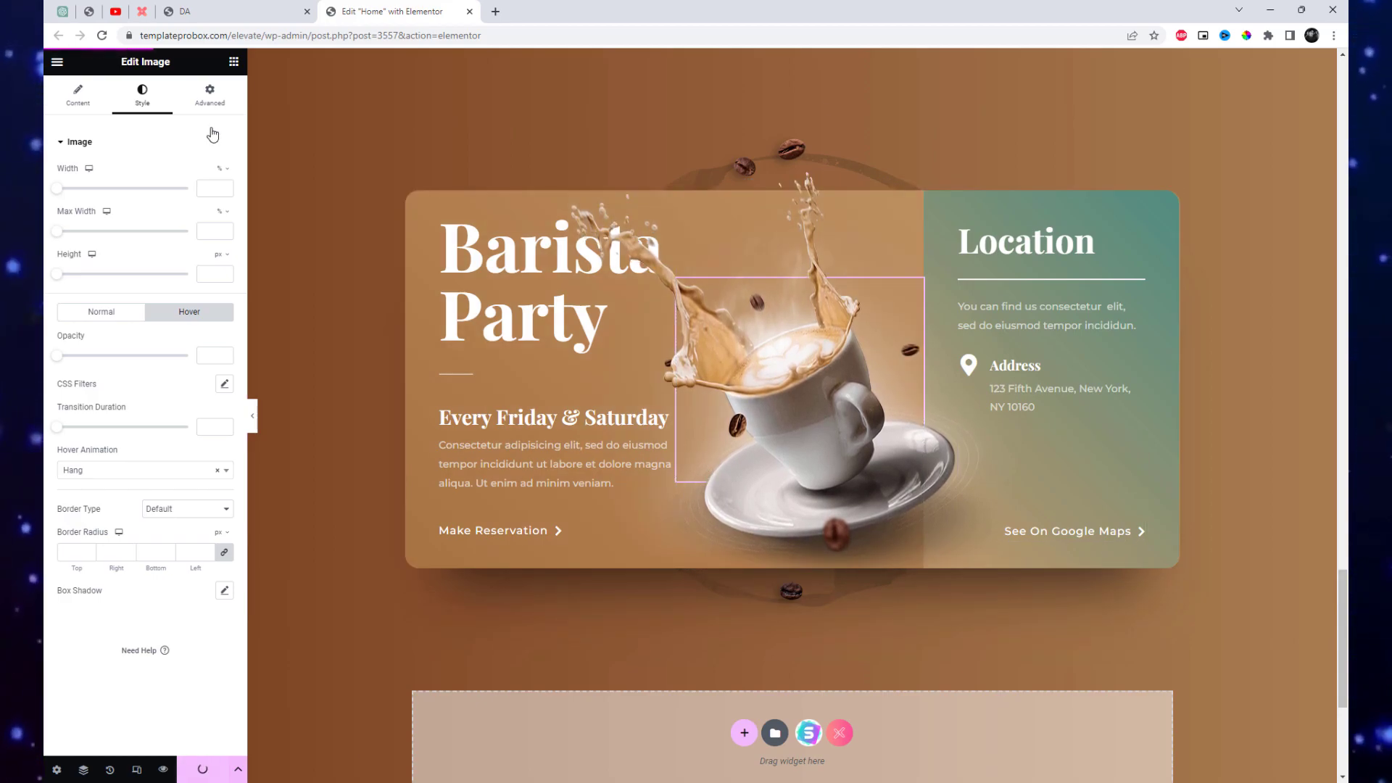
# Step: Reload the live site in its browser tab
pyautogui.click(197, 9)
pyautogui.click(271, 34)
pyautogui.press('Return')
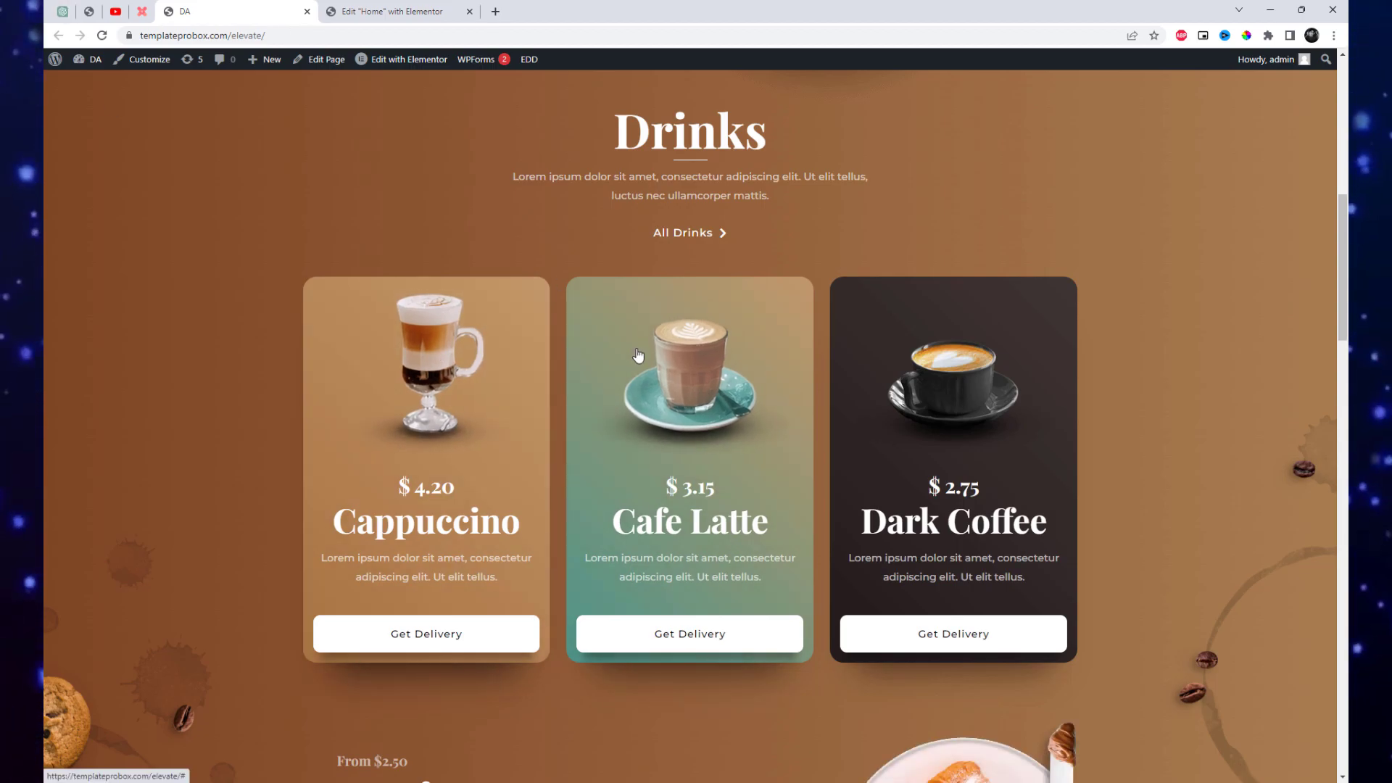
# Step: Scroll the live page past Drinks and Croissants down to the Barista Party card
pyautogui.scroll(-3, 982, 644)
pyautogui.scroll(-15, 981, 644)
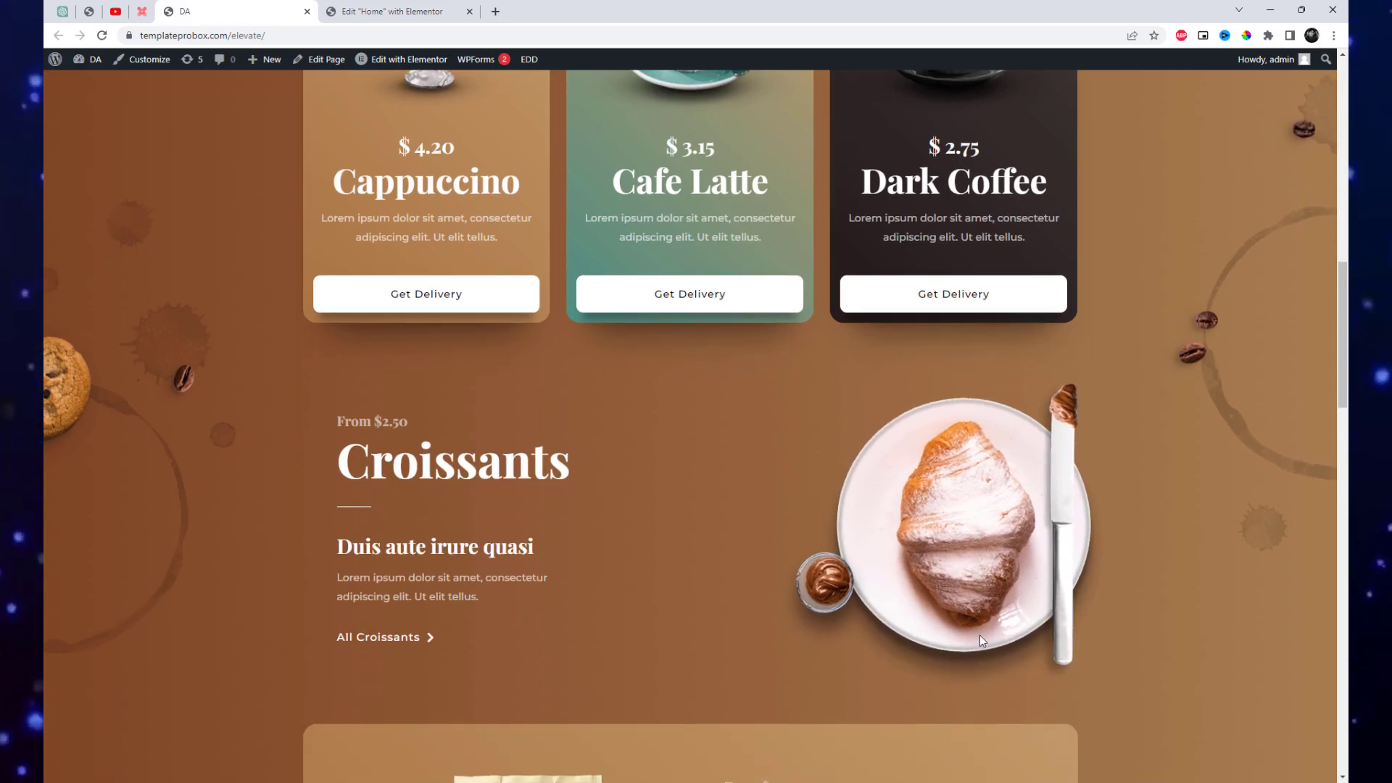
pyautogui.scroll(-12, 933, 581)
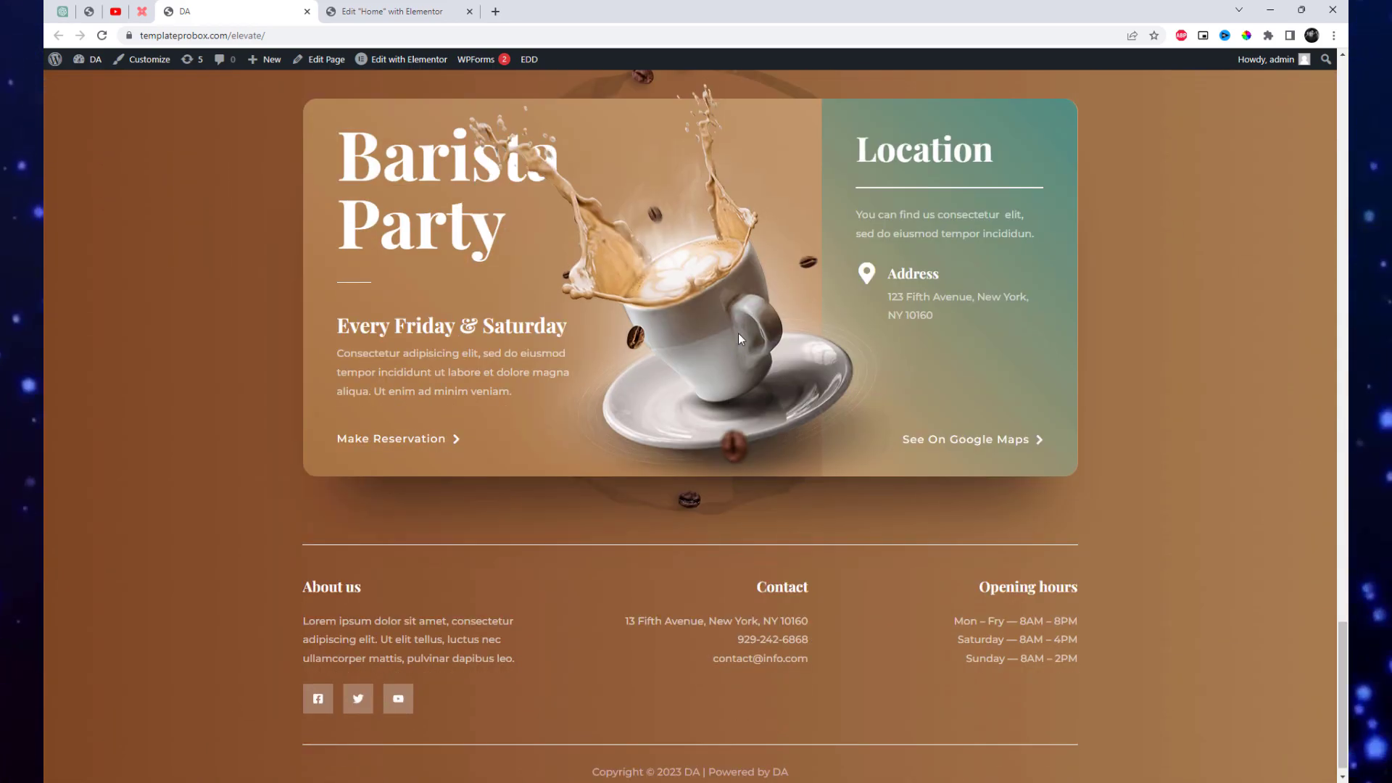